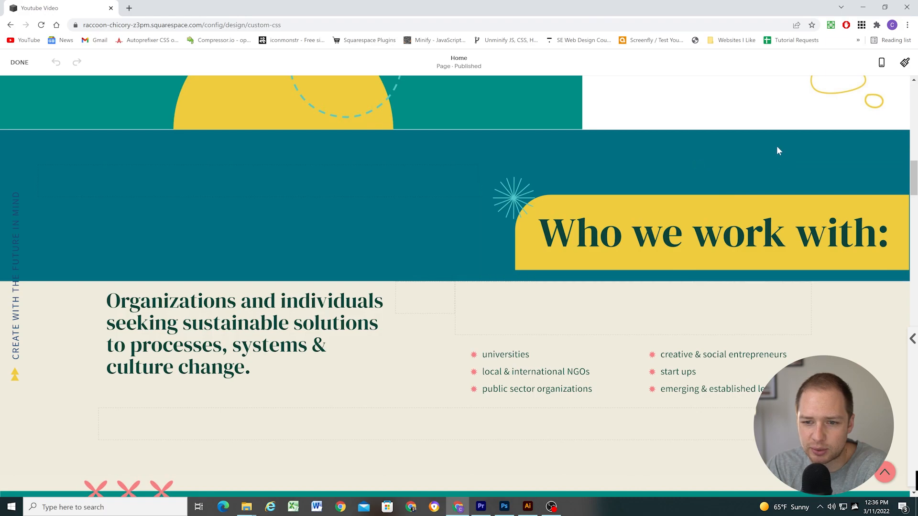
Set the height of the "Who we work with:" heading section to 20 and save the page.
scroll(492, 148, up, 1)
click(810, 191)
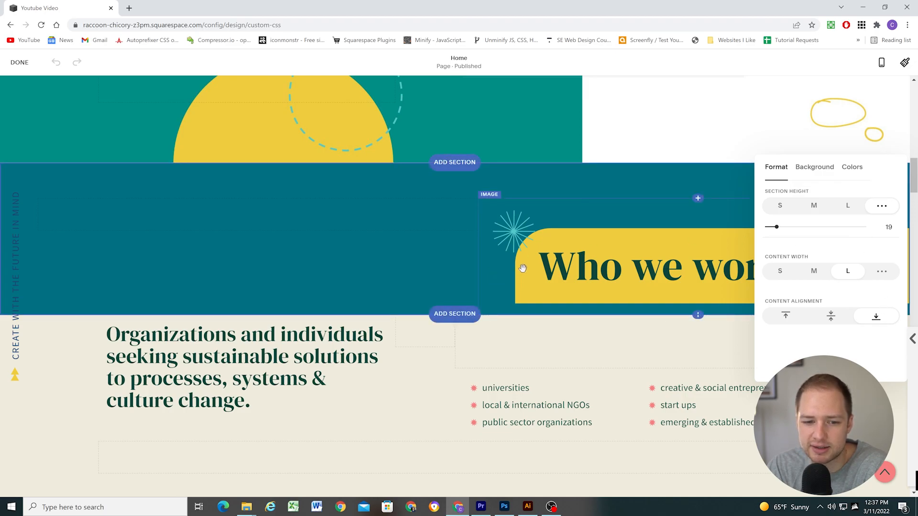
scroll(522, 268, down, 1)
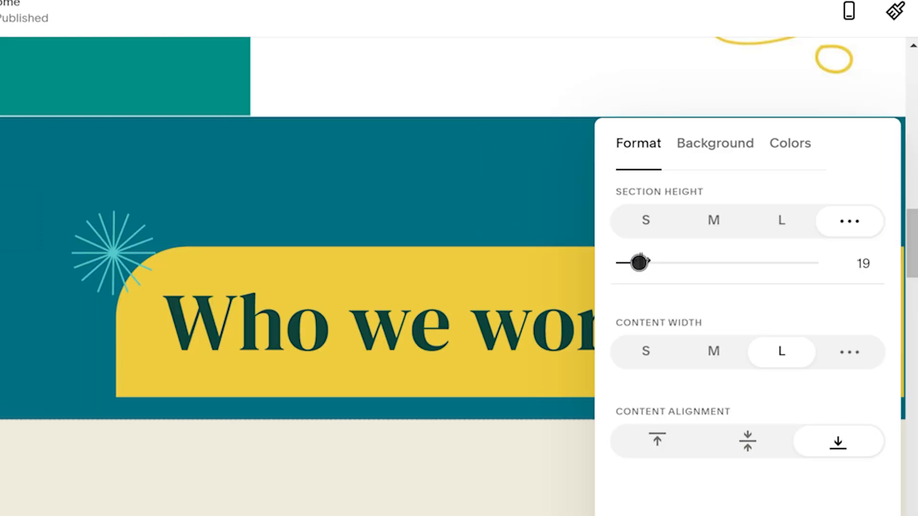
drag(640, 263, 641, 262)
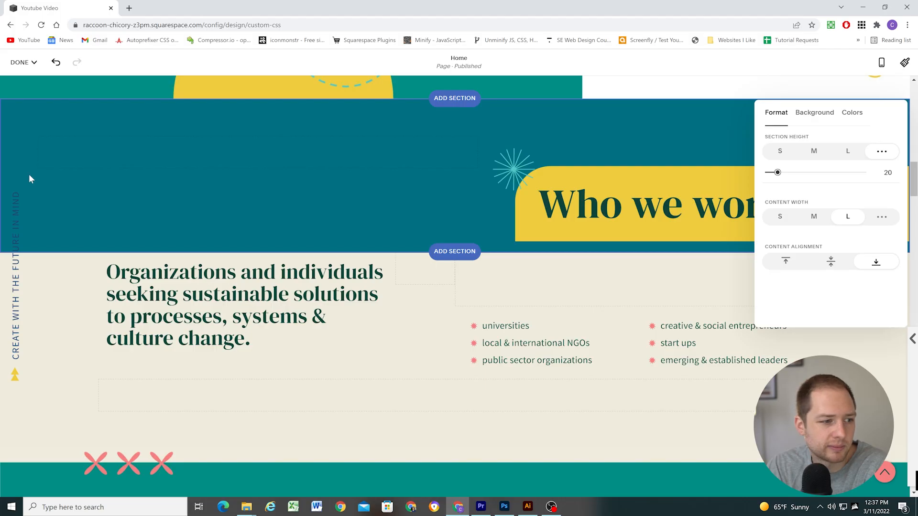
click(20, 62)
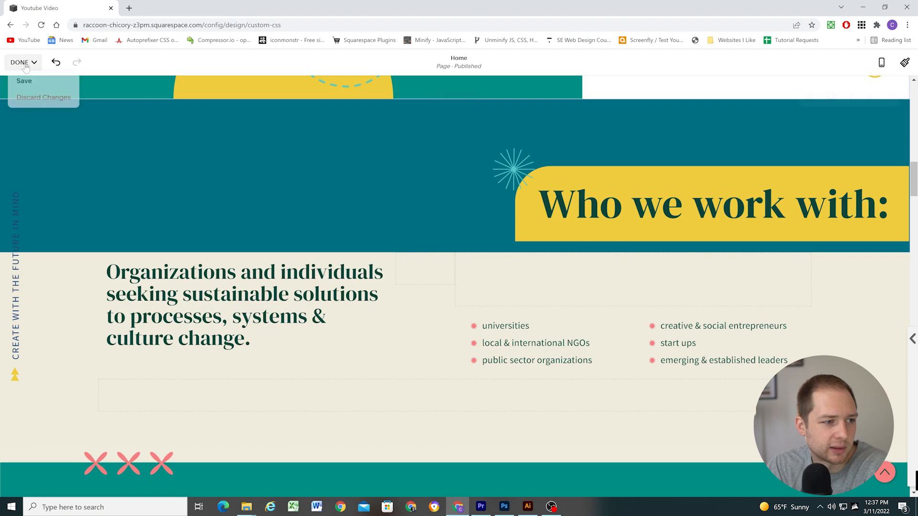
click(34, 82)
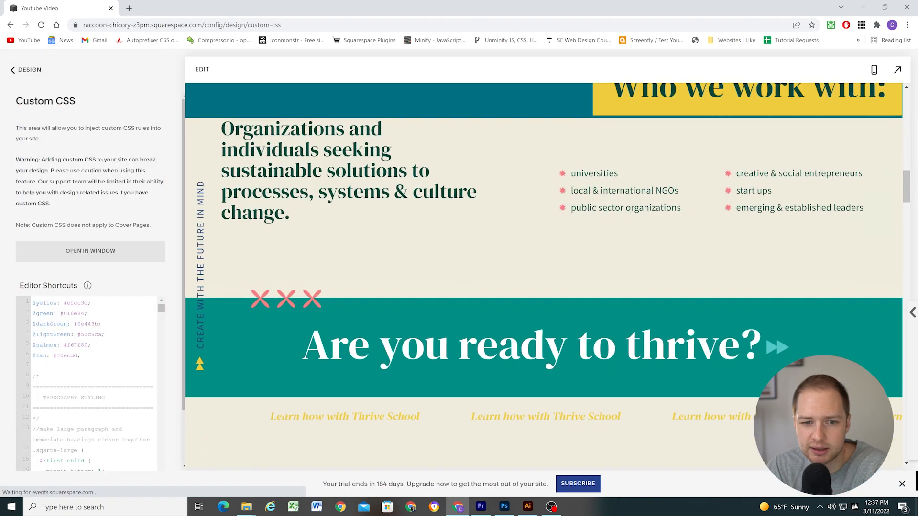
scroll(627, 232, up, 5)
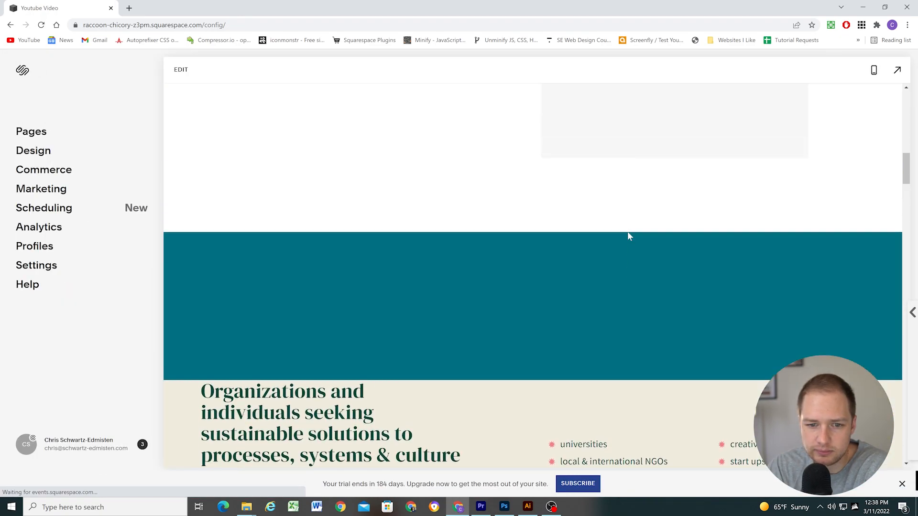
scroll(569, 215, down, 1)
scroll(545, 205, down, 1)
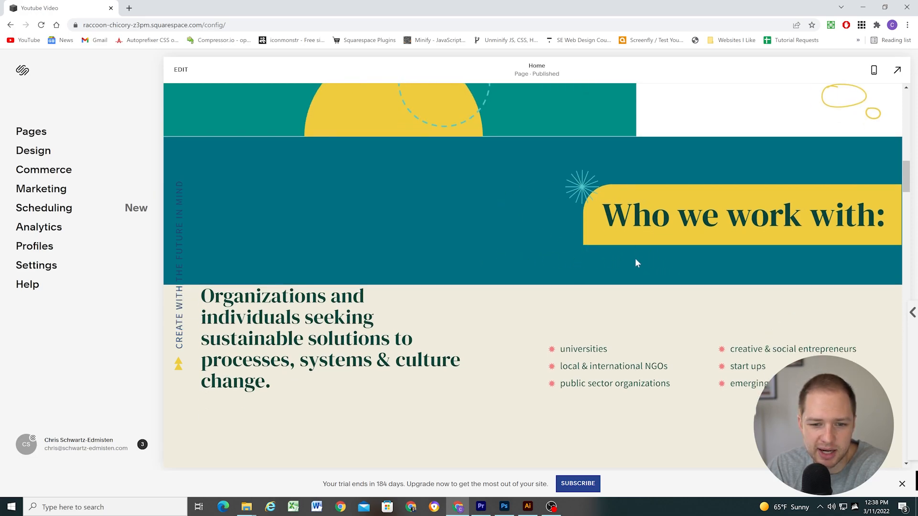
Reopen the home page for editing, set the "Who we work with:" section height to 19, and save.
click(182, 71)
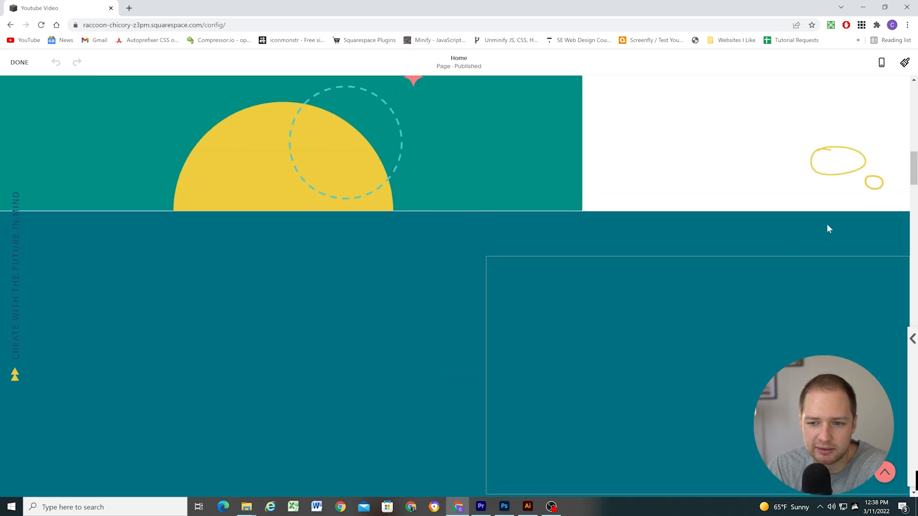
click(809, 238)
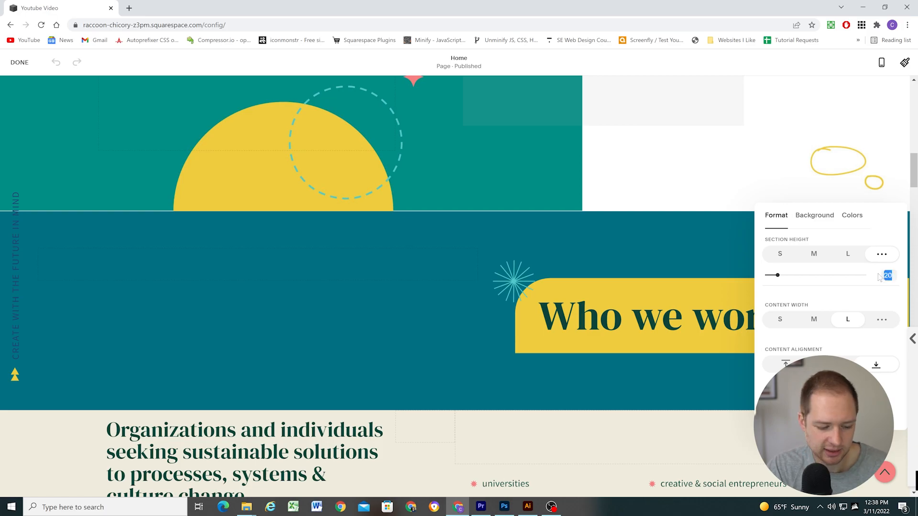
text(19)
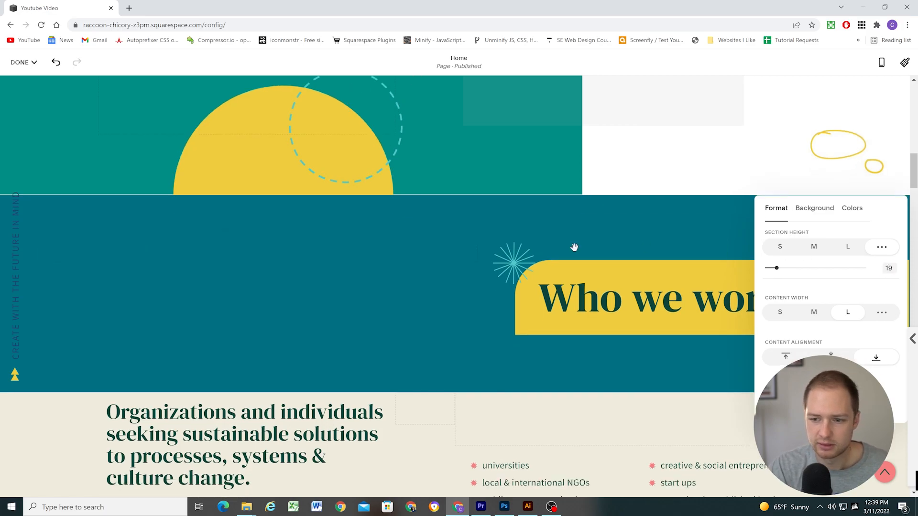
click(29, 119)
click(21, 62)
click(24, 81)
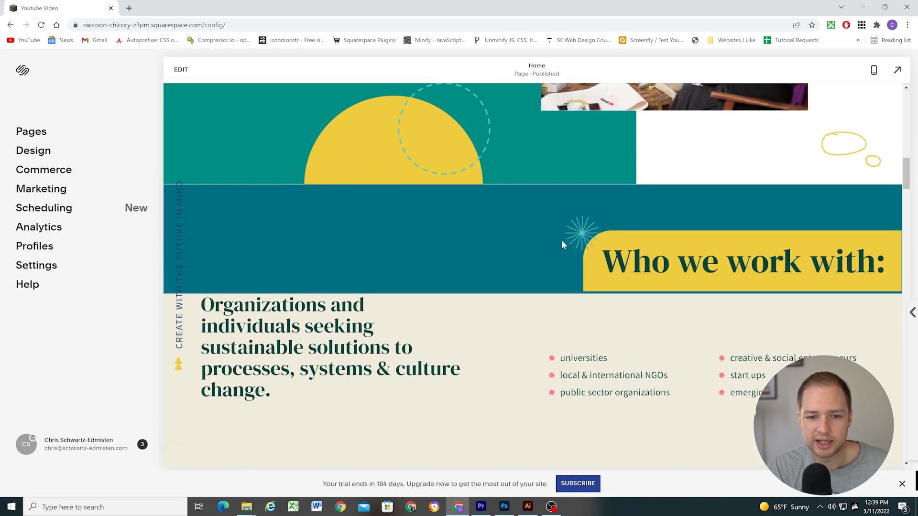
scroll(555, 237, down, 1)
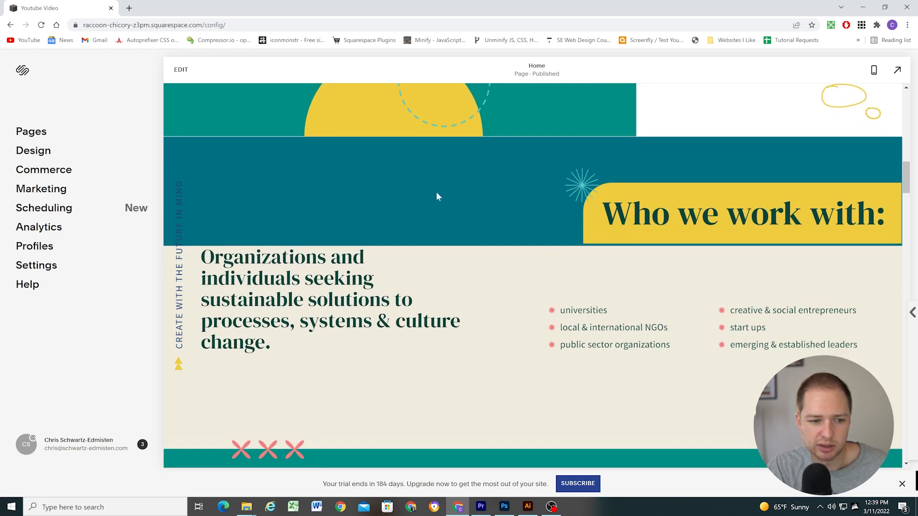
Reopen the page for editing and check the format settings of the "Organizations and individuals" section.
click(252, 141)
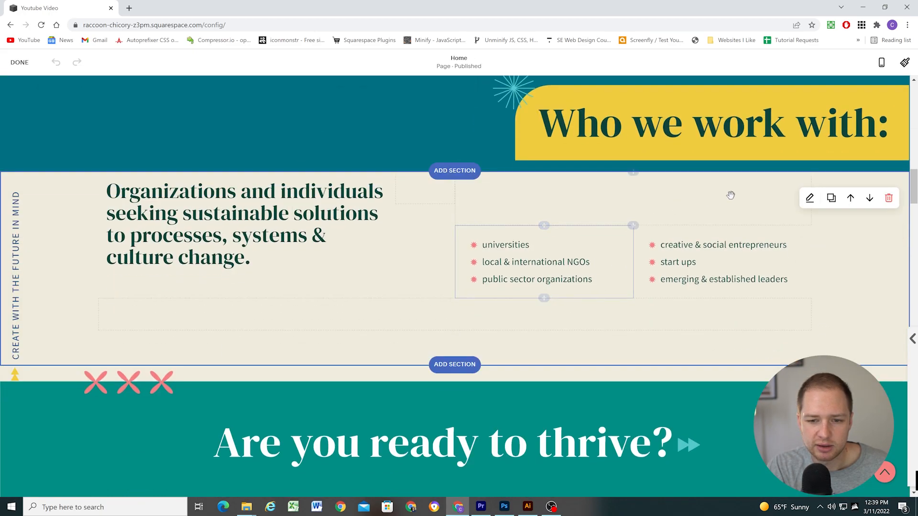
click(810, 198)
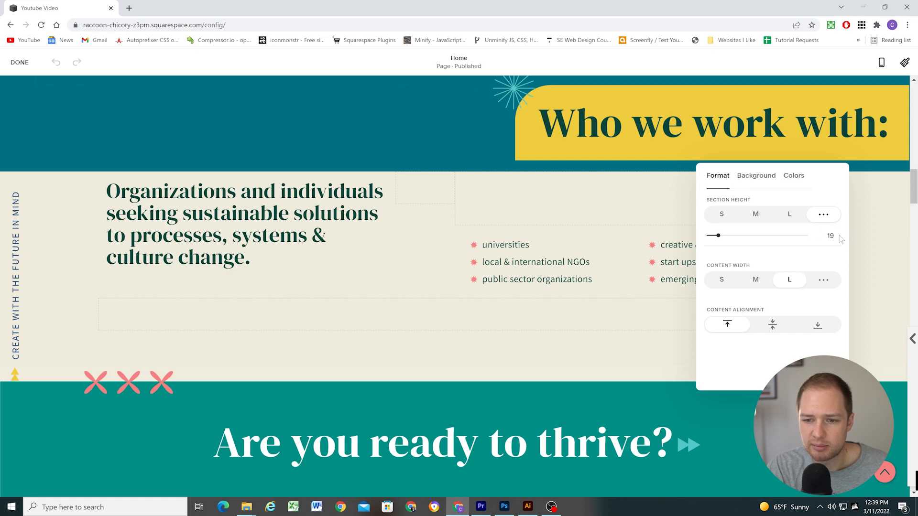
click(858, 239)
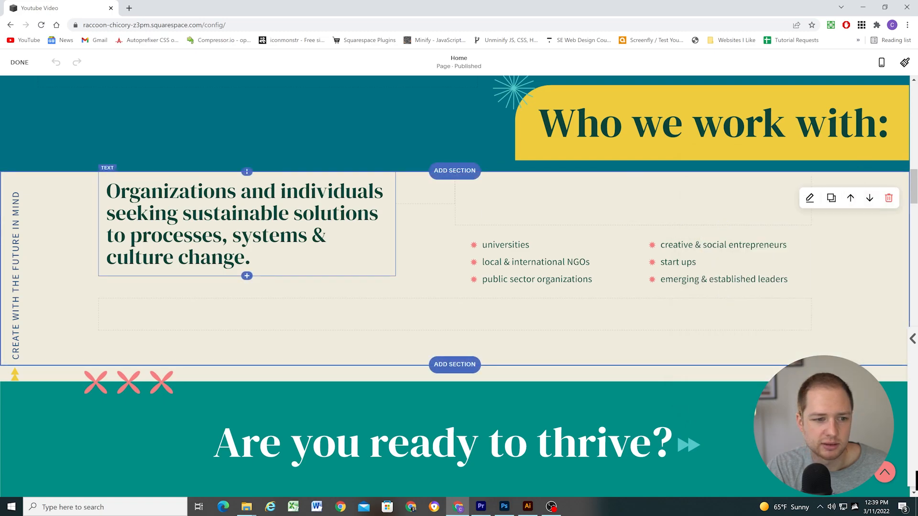
Change the color theme of the "Who we work with:" section to Light 1.
scroll(653, 160, up, 2)
click(811, 142)
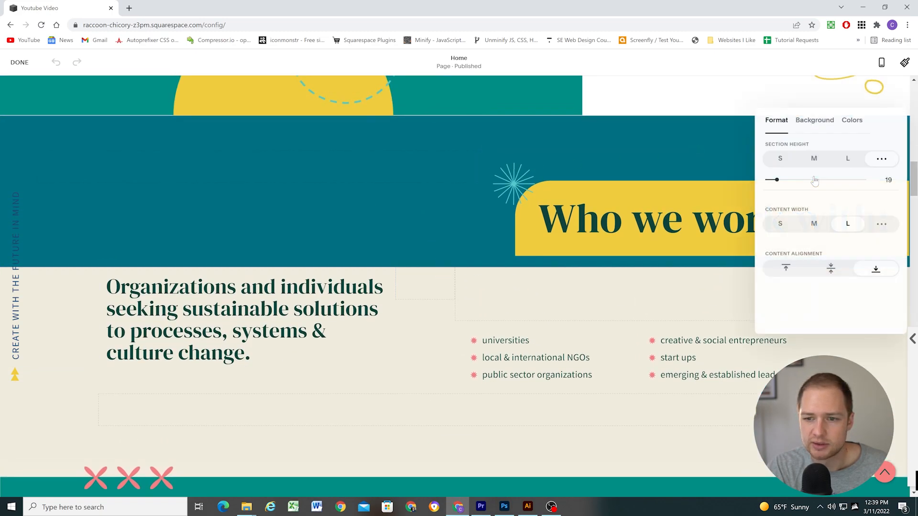
click(852, 120)
click(827, 229)
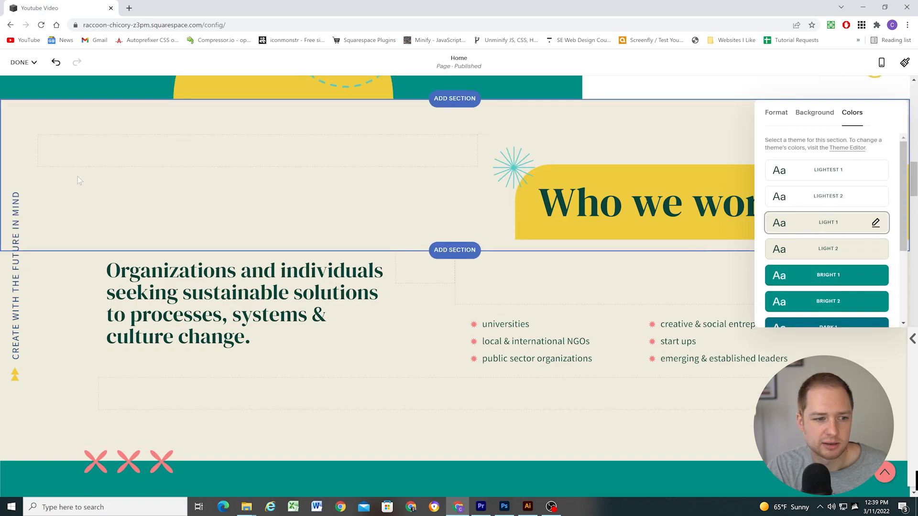
click(586, 228)
scroll(607, 191, down, 1)
scroll(614, 172, down, 1)
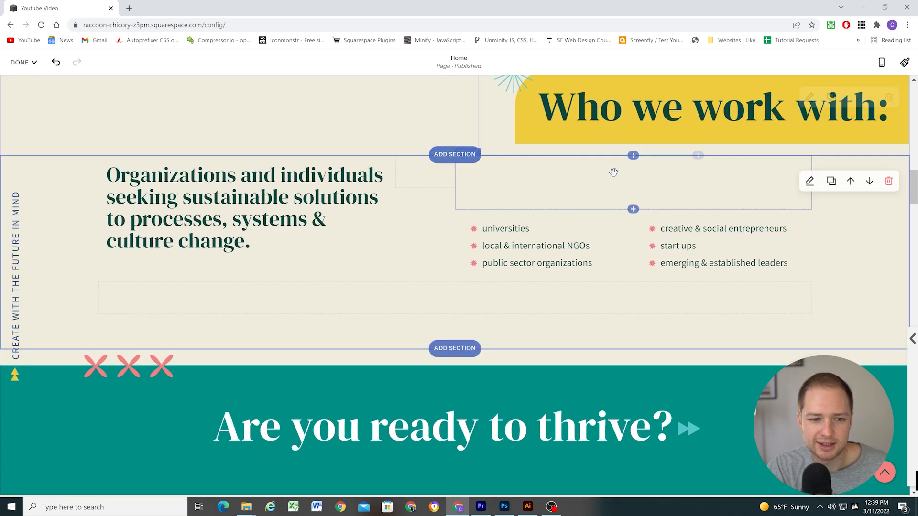
Examine the format settings of the portrait section beside the "Design for a thriving future" heading.
scroll(598, 196, up, 2)
scroll(526, 278, up, 8)
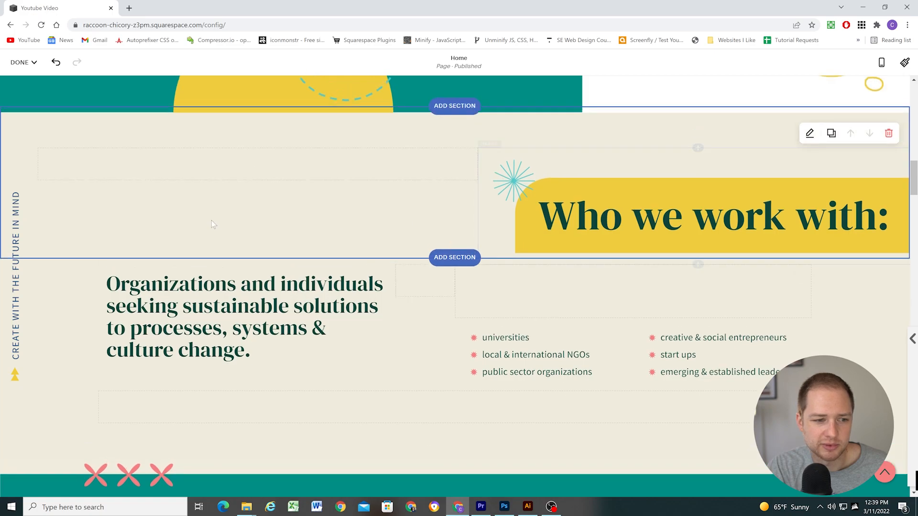
scroll(537, 257, up, 15)
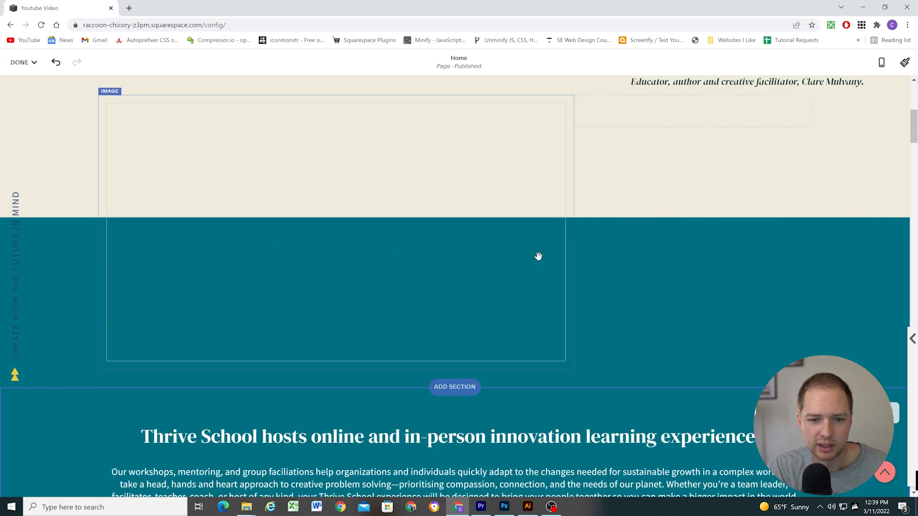
scroll(507, 251, down, 3)
scroll(510, 248, down, 3)
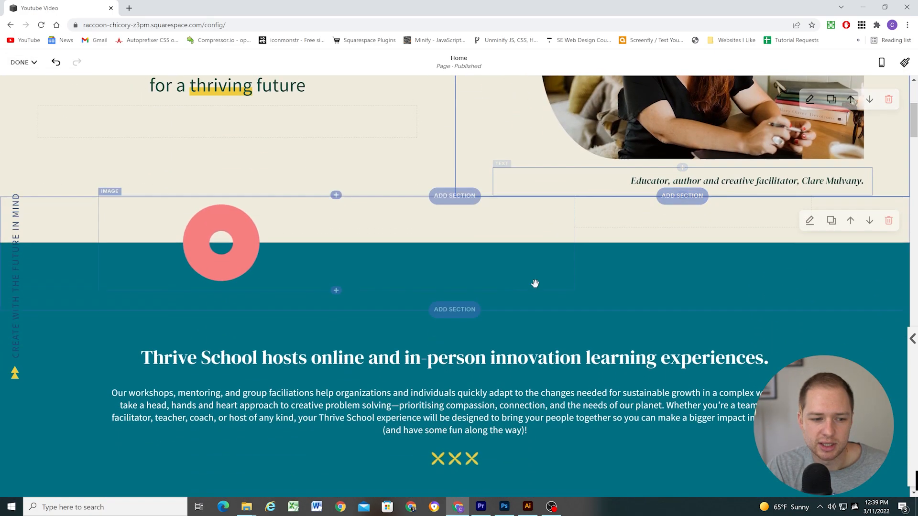
scroll(216, 286, up, 1)
scroll(258, 287, up, 1)
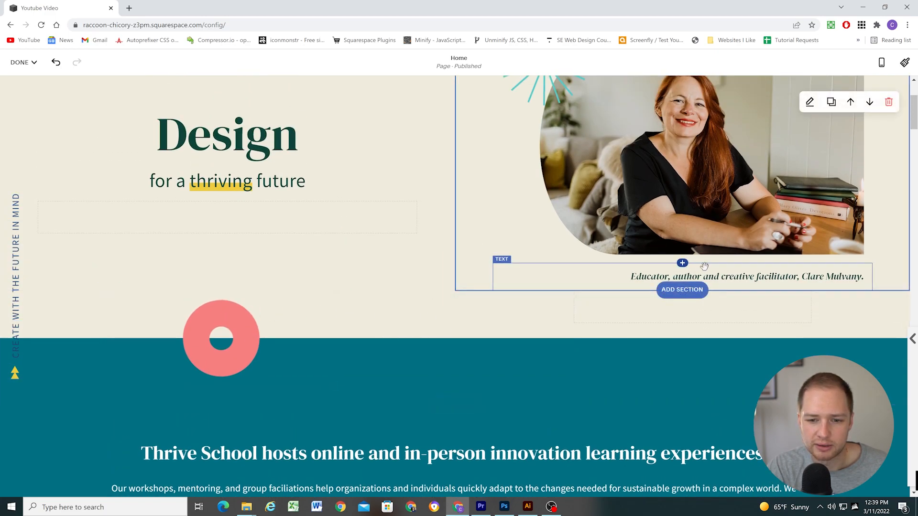
scroll(704, 266, up, 1)
click(809, 102)
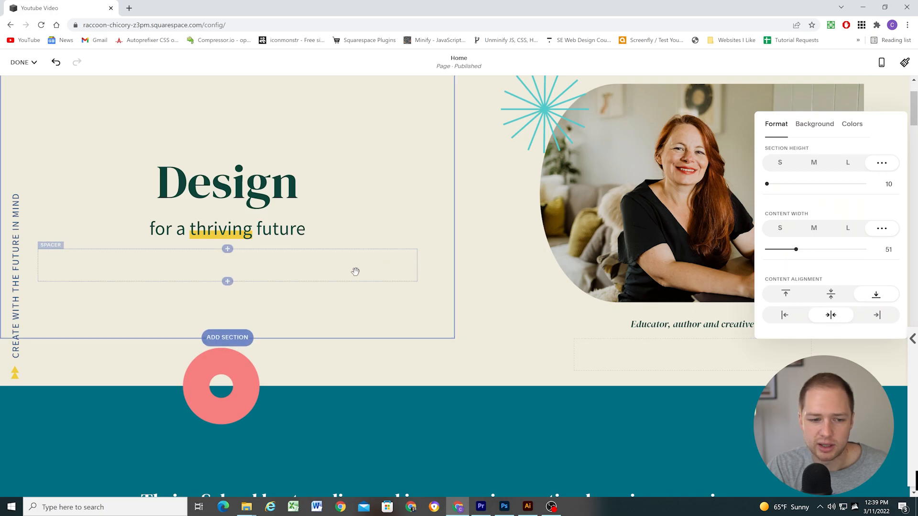
click(483, 304)
Examine the height, width and alignment settings of the section containing the pink ring image.
scroll(273, 269, down, 3)
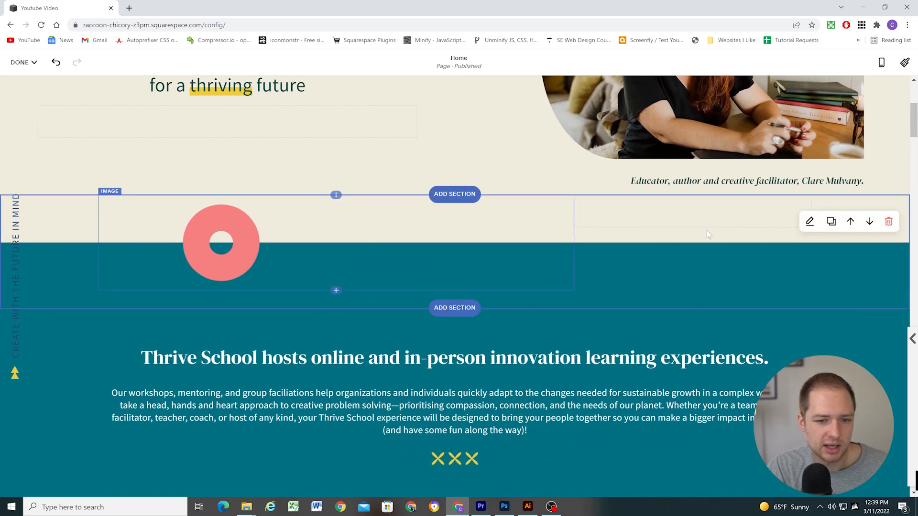
click(810, 221)
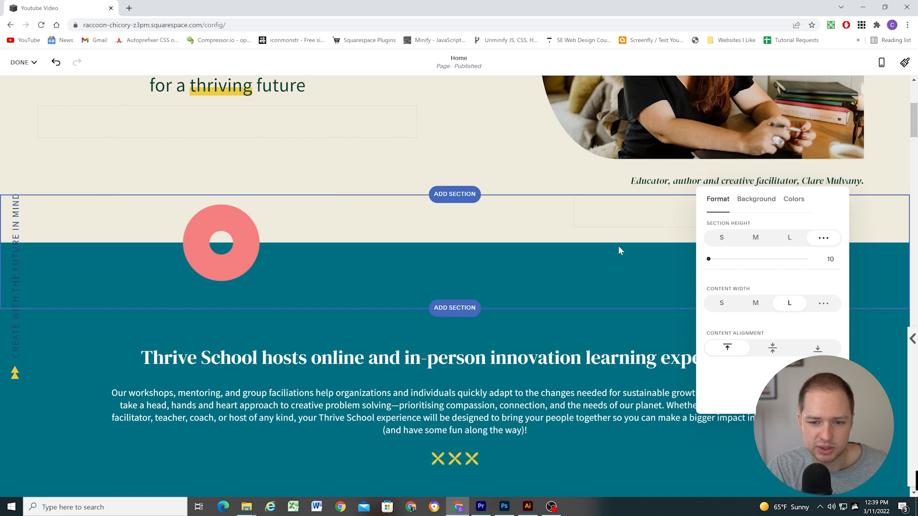
click(539, 260)
scroll(148, 213, up, 3)
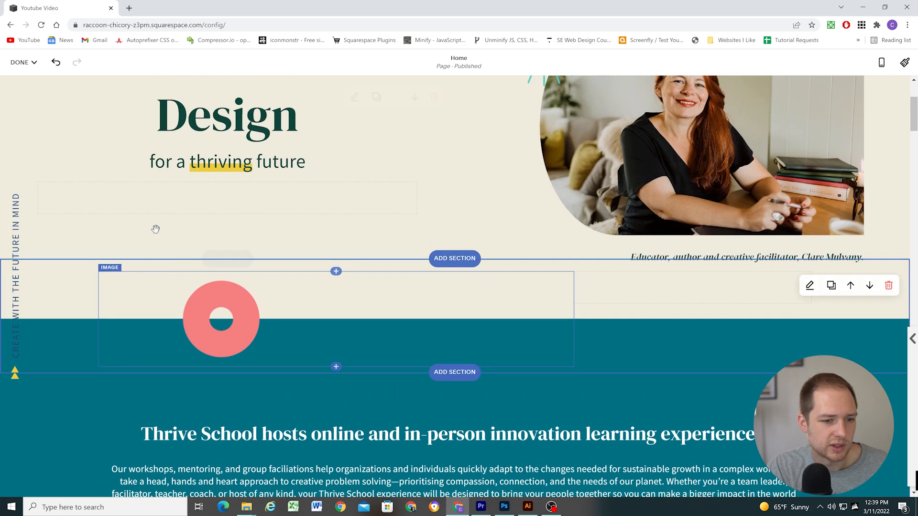
Return to the recolored "Who we work with:" section and save the page changes.
scroll(459, 272, down, 15)
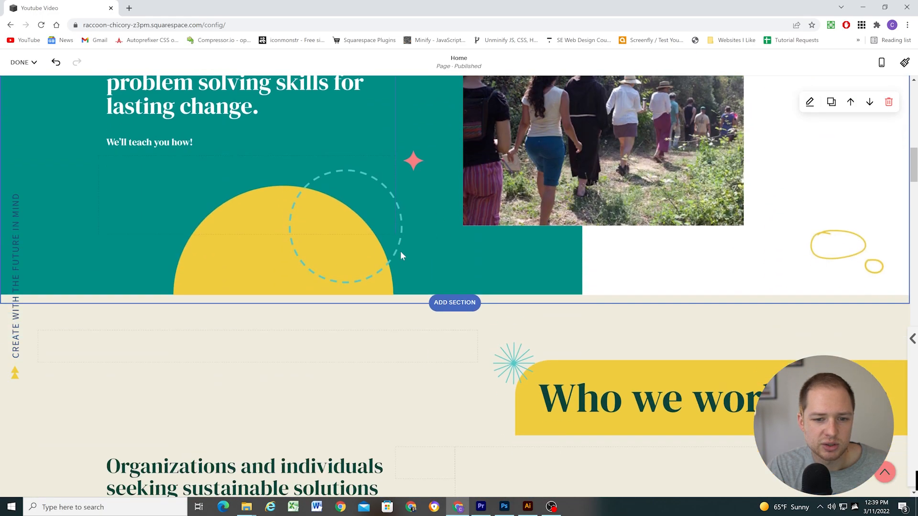
scroll(427, 218, down, 2)
scroll(375, 173, up, 2)
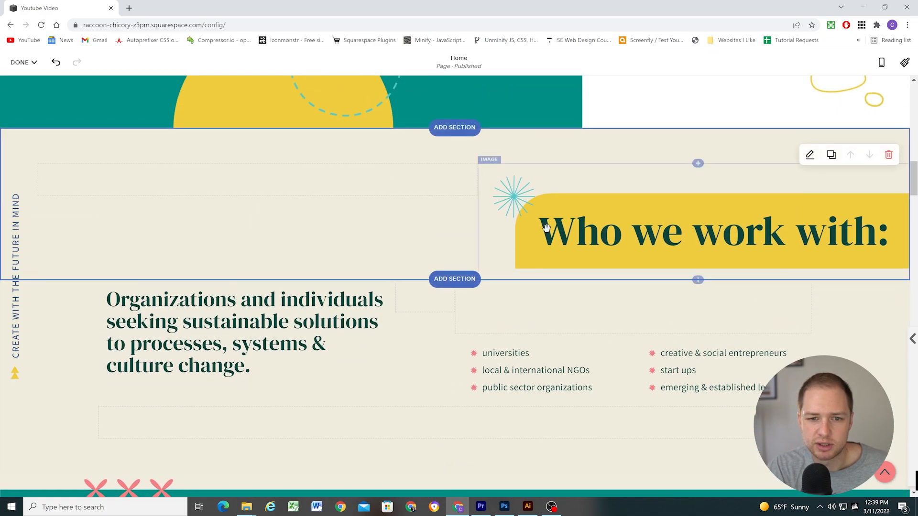
scroll(478, 239, up, 1)
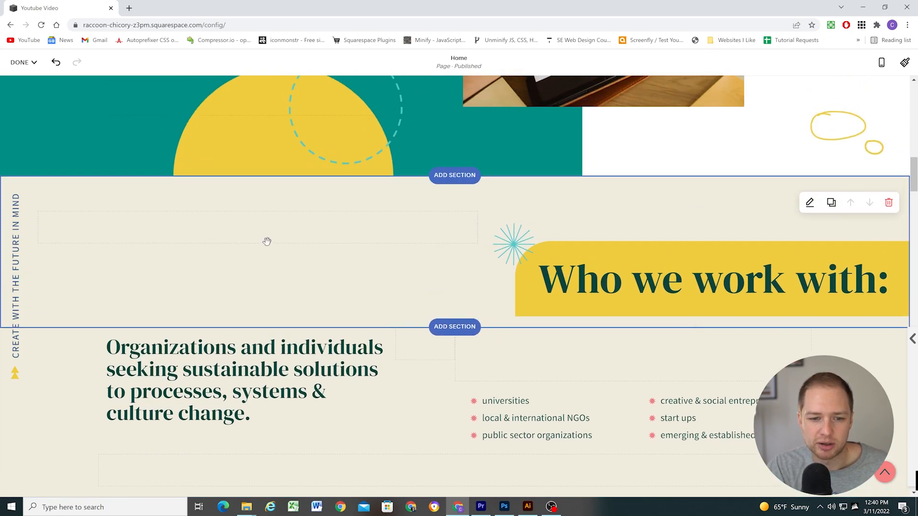
click(22, 62)
click(24, 81)
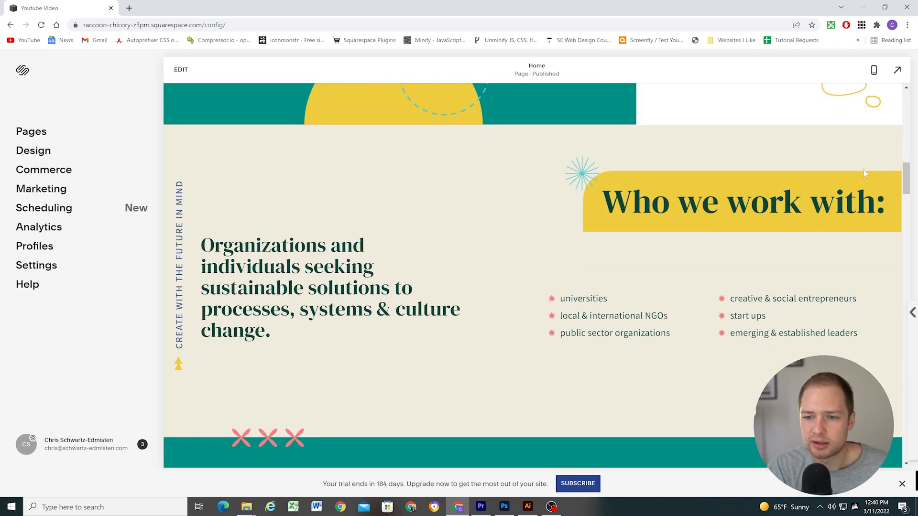
Preview the home page in mobile view and examine the "Who we work with:" heading and the lists below it.
click(876, 69)
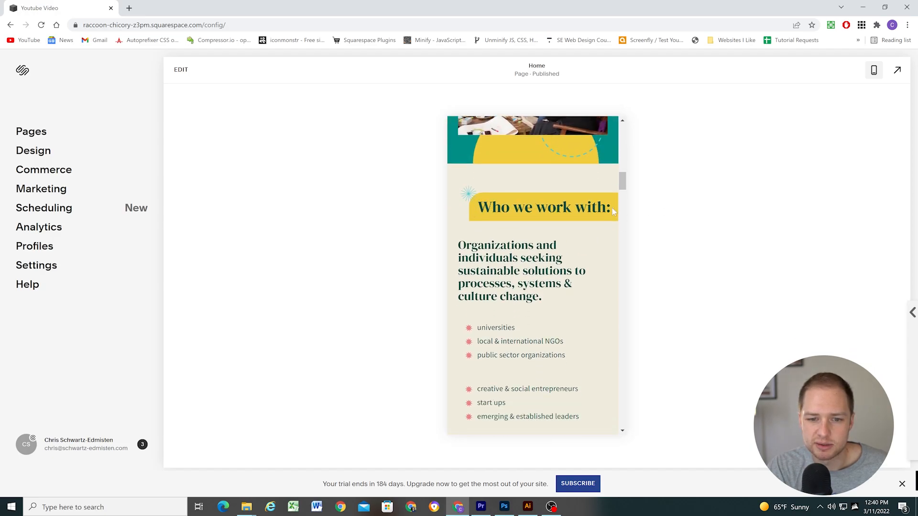
scroll(617, 163, down, 1)
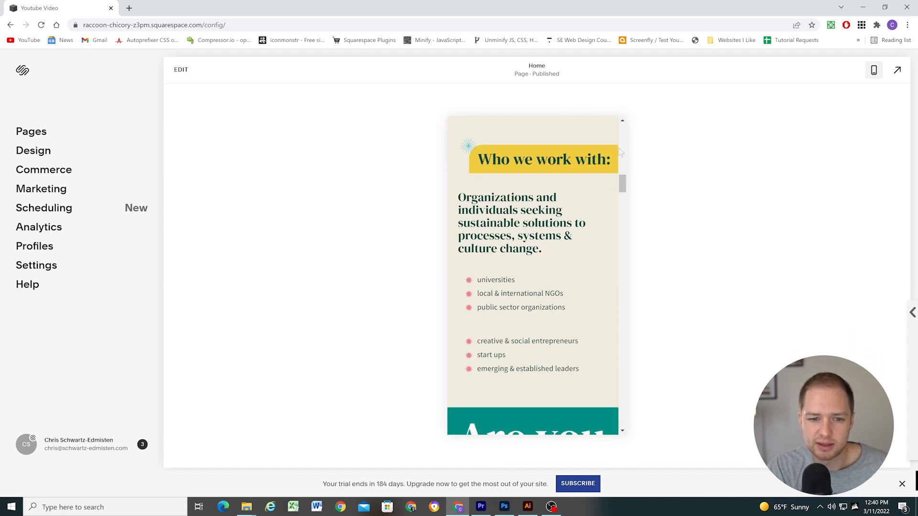
scroll(593, 201, up, 2)
scroll(545, 253, down, 1)
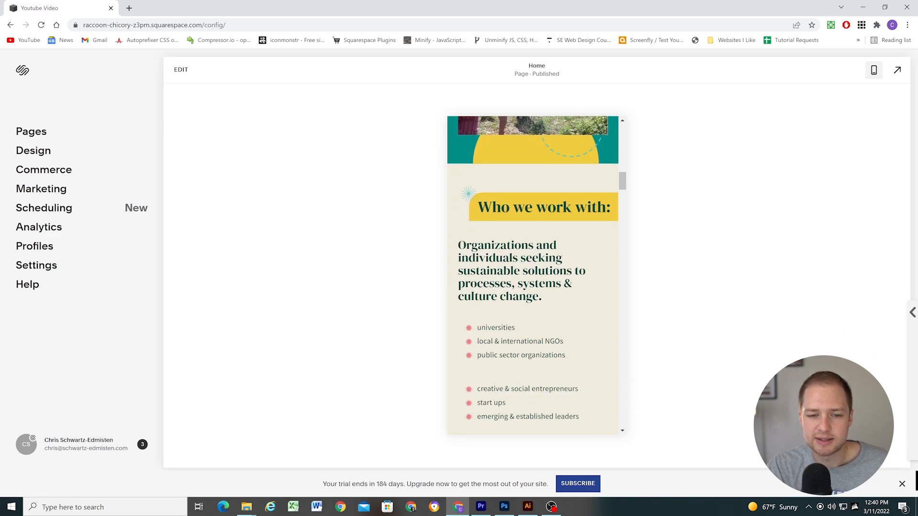
scroll(533, 275, down, 1)
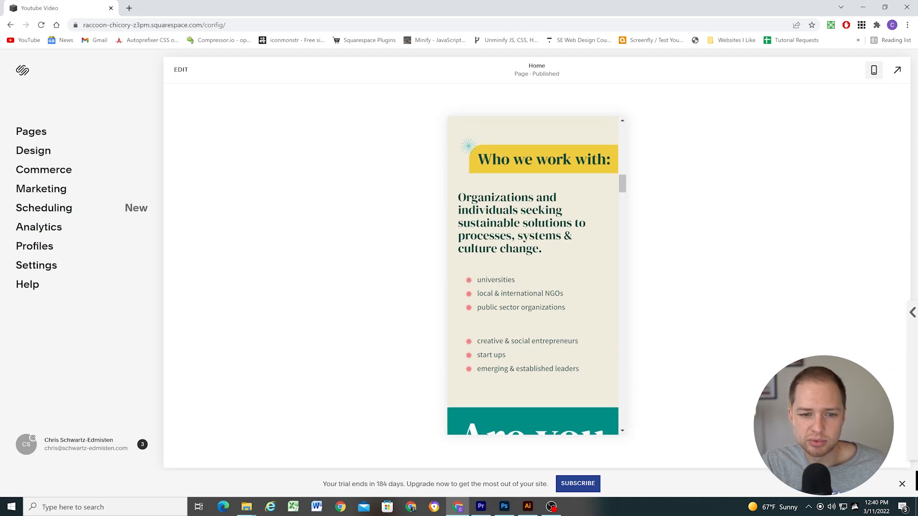
scroll(539, 213, up, 1)
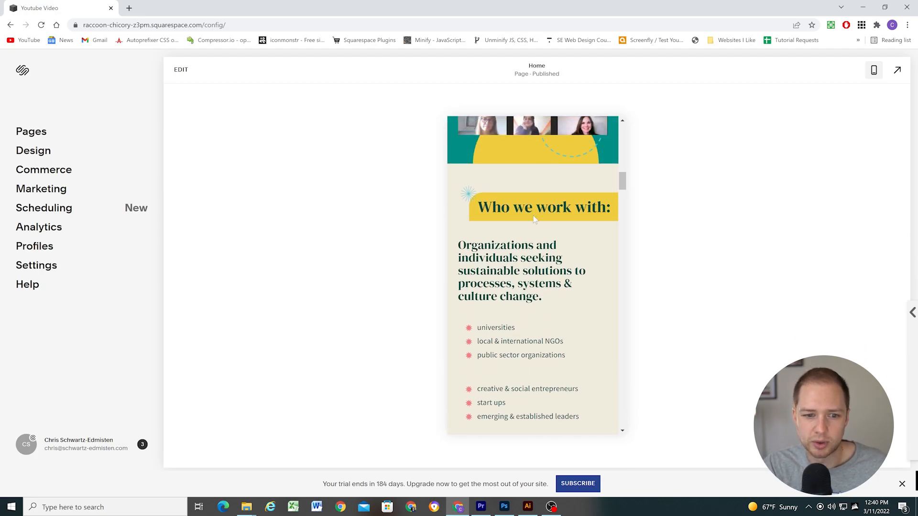
Compare the desktop and mobile previews of the bulleted lists in the "Who we work with:" section.
scroll(550, 216, down, 1)
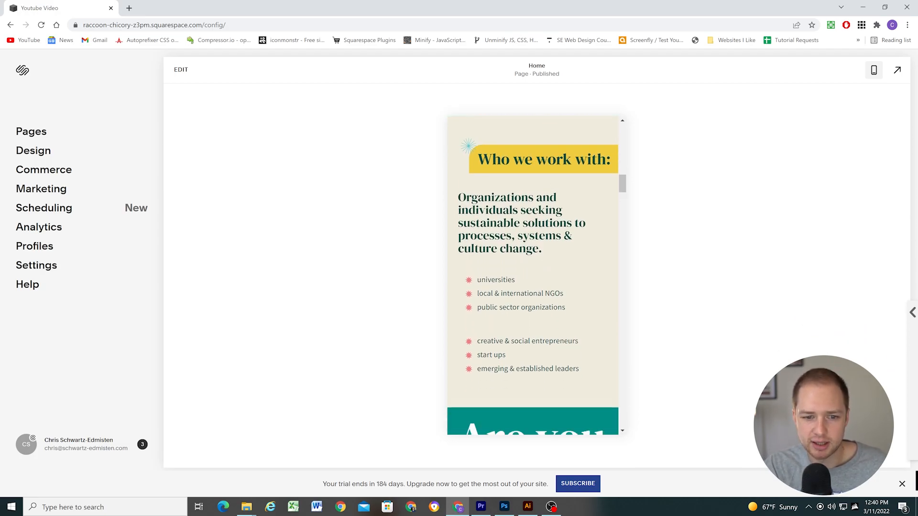
scroll(537, 225, down, 2)
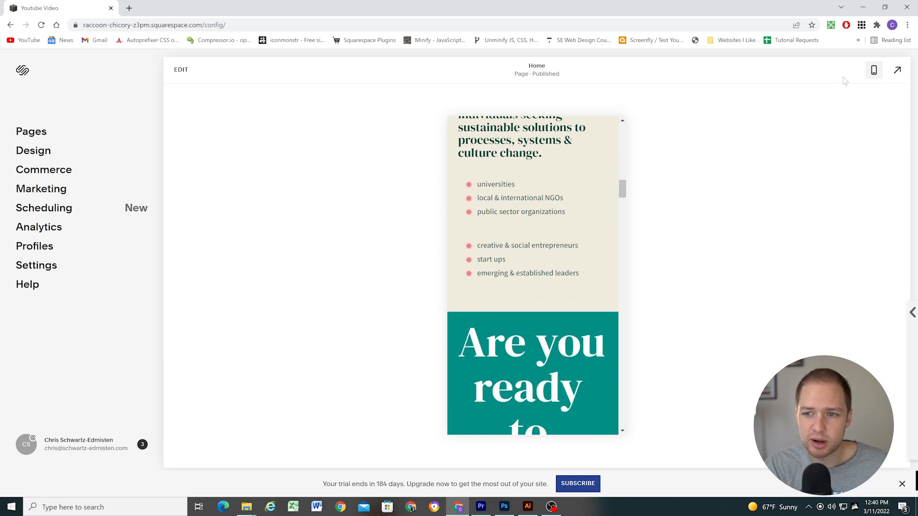
click(874, 70)
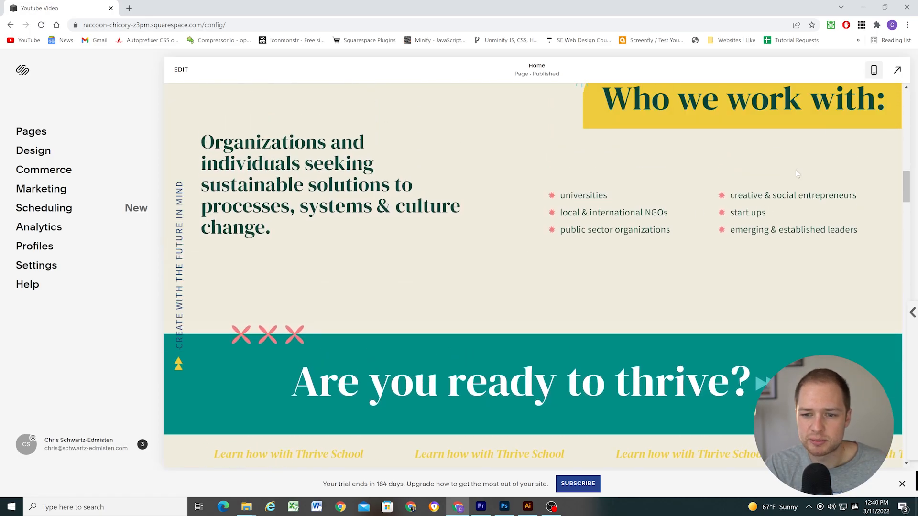
click(874, 69)
scroll(533, 275, down, 1)
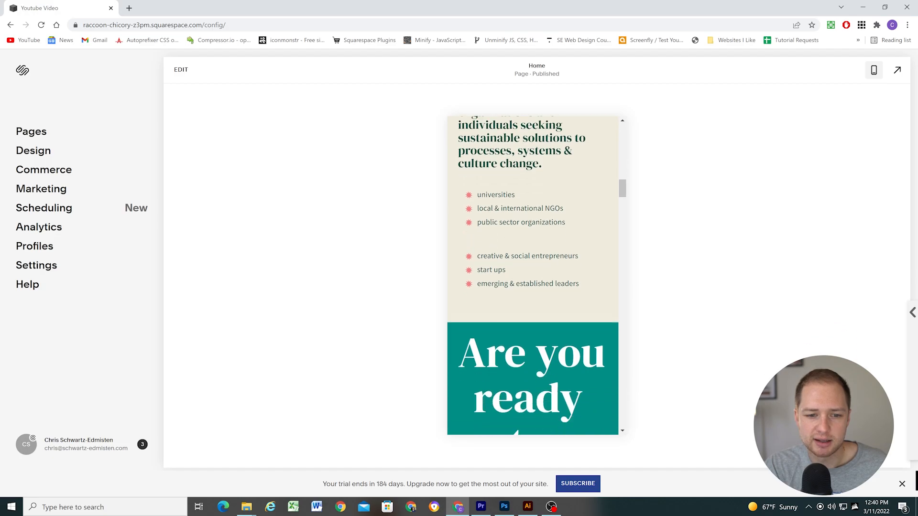
Inspect the lists in the mobile preview and select the HTML block of the "creative & social entrepreneurs" list.
right_click(498, 233)
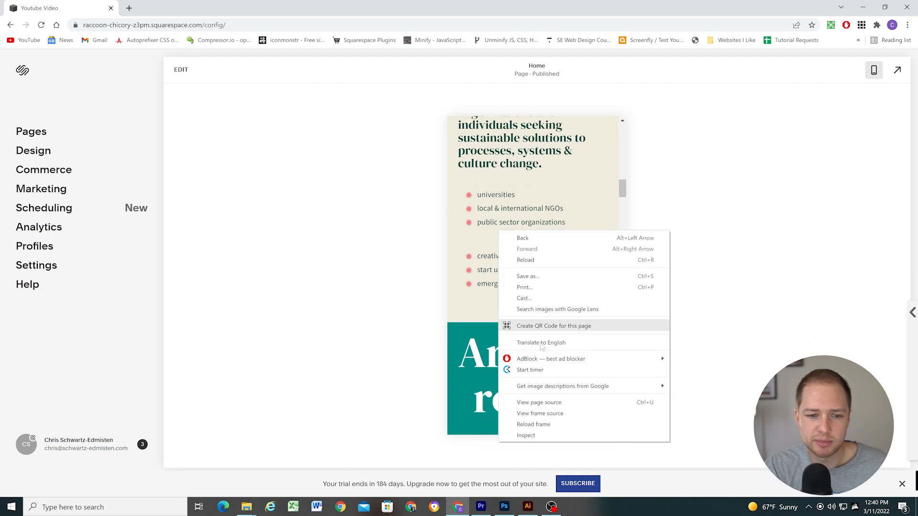
click(552, 434)
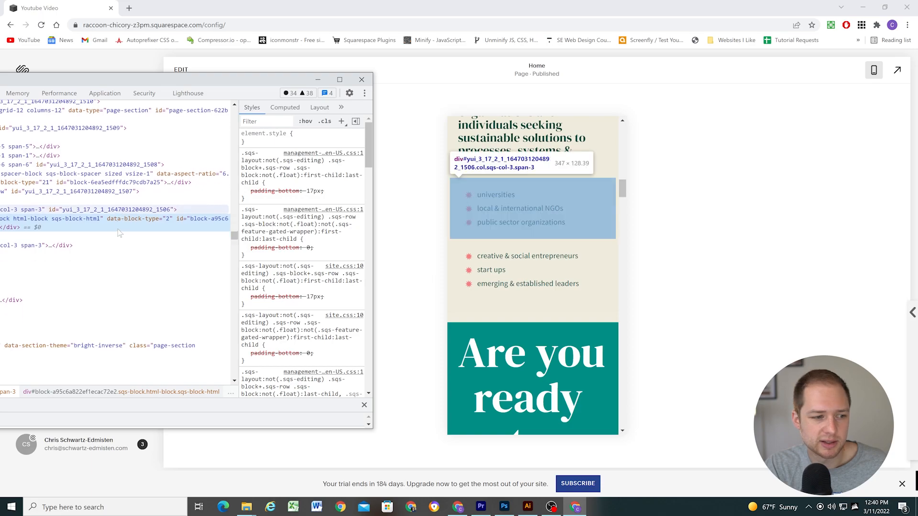
drag(180, 80, 258, 84)
scroll(147, 212, down, 1)
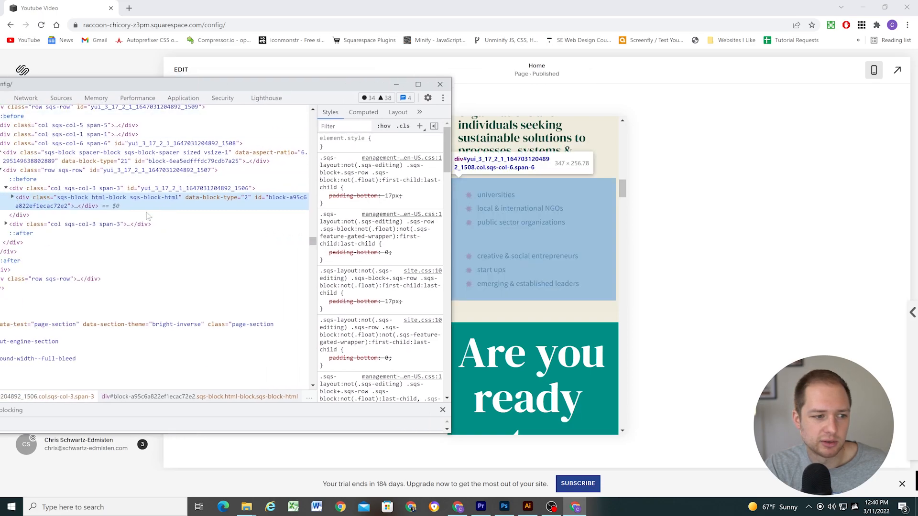
click(20, 214)
click(6, 224)
click(109, 239)
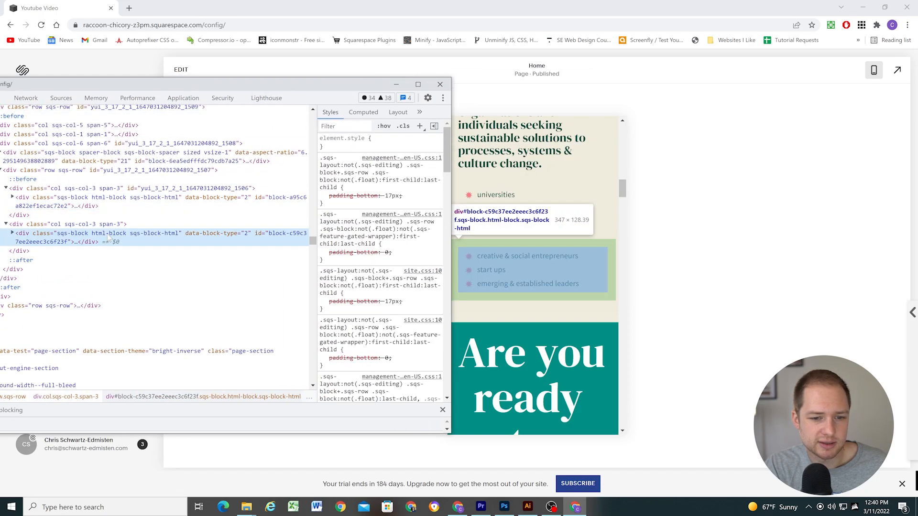
Give the "creative & social entrepreneurs" list block an inline style of padding-top: 0!important.
click(383, 146)
text(padding-top: )
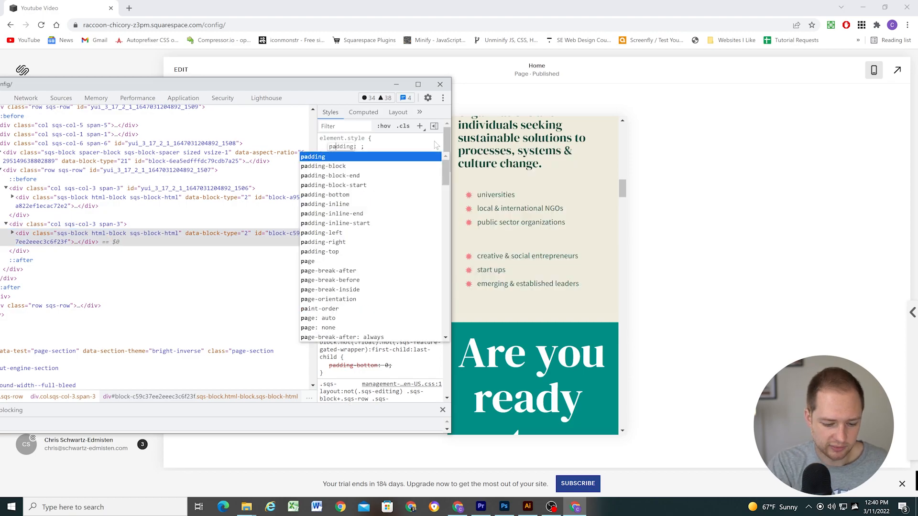
text(0!import)
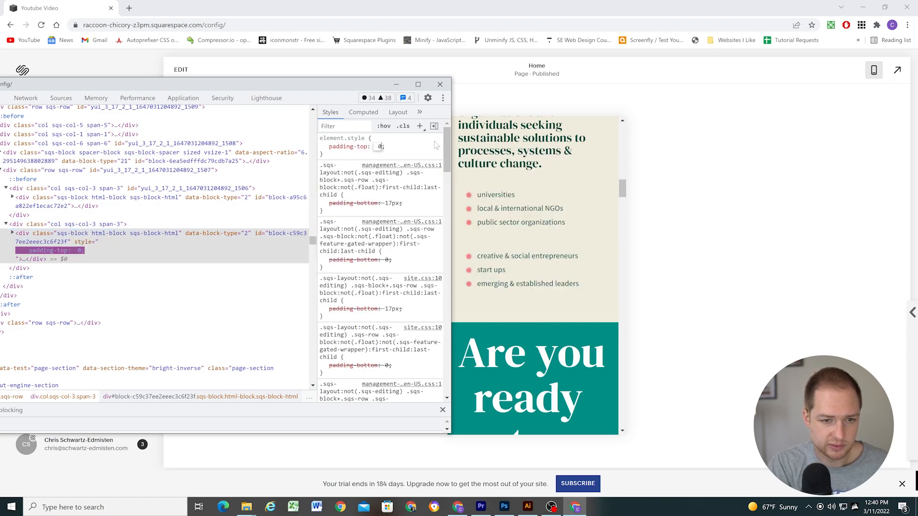
text(ant)
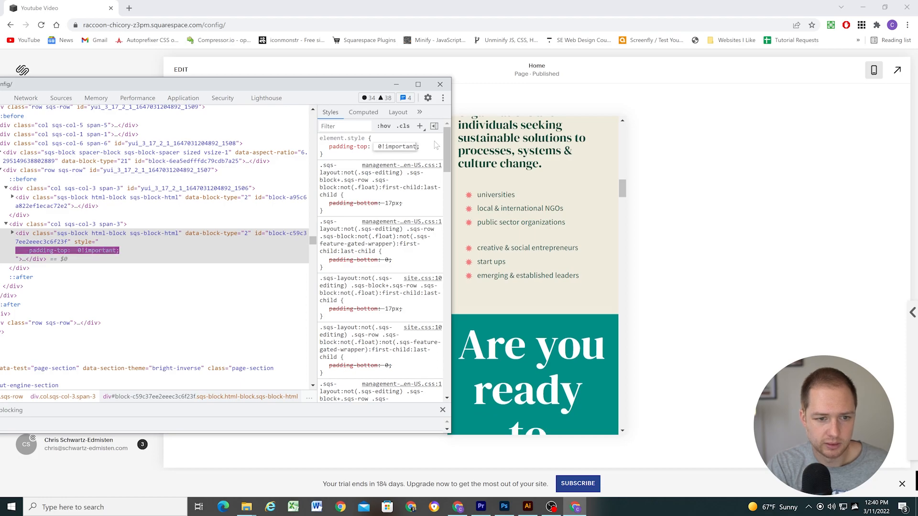
key(Return)
Give the "universities" list block an inline style of padding-bottom: 0!important.
click(89, 197)
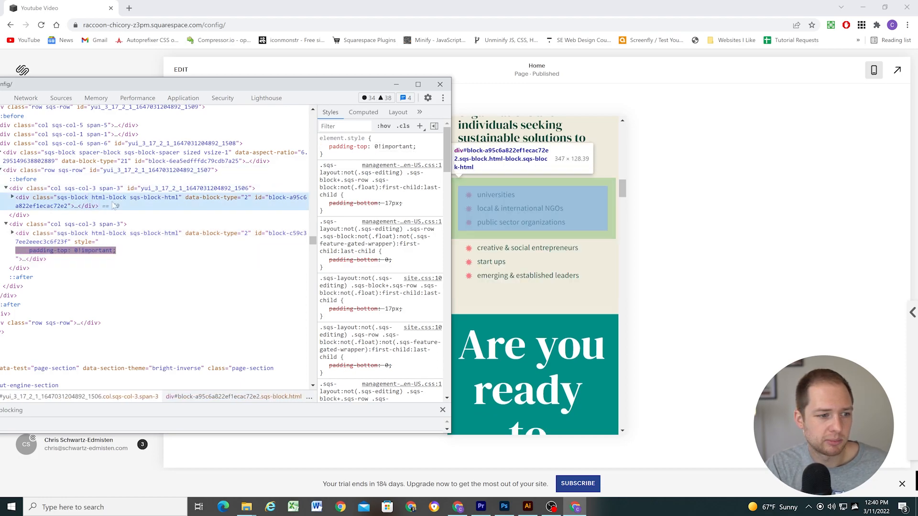
click(397, 146)
text(padding-bottom: 0)
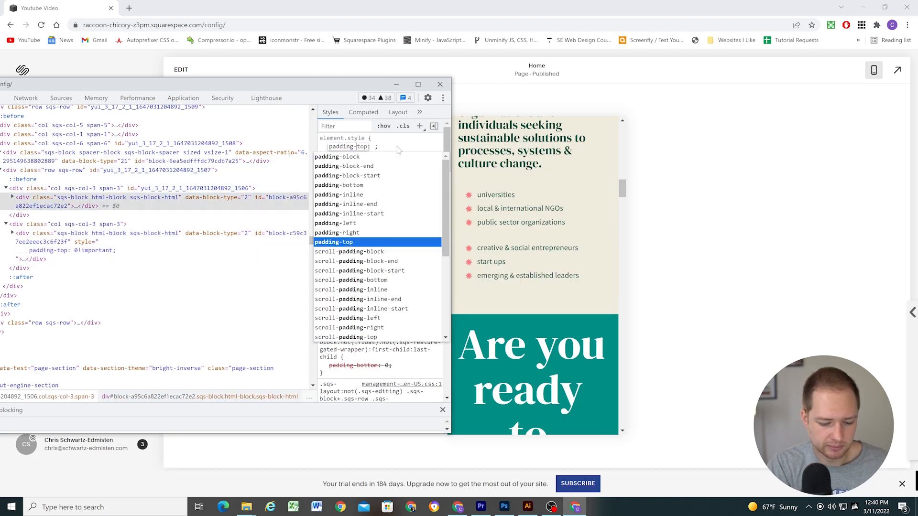
text(!important;)
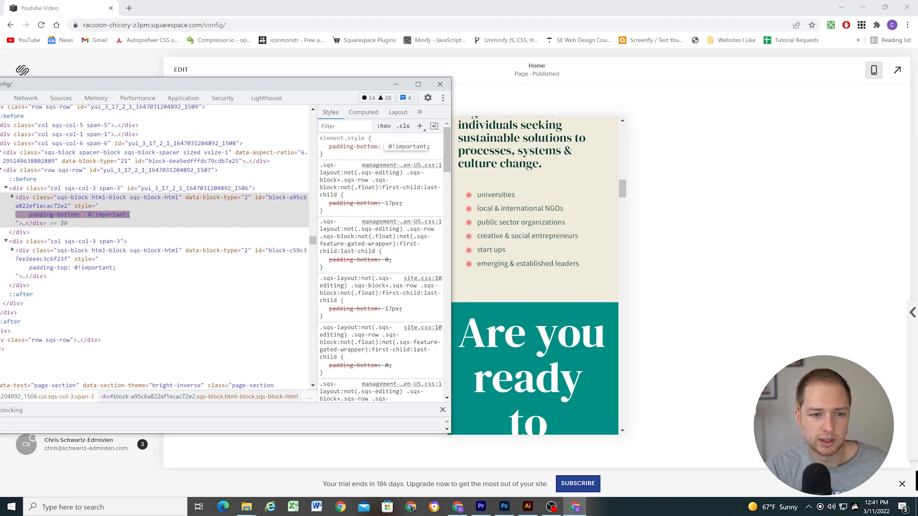
click(436, 152)
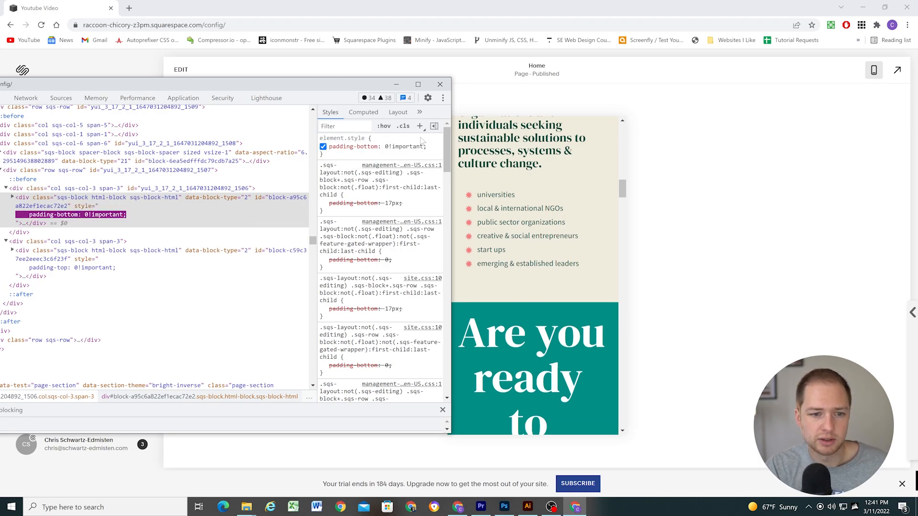
Examine the spacing between the two lists in the mobile preview and close the code inspector.
drag(357, 84, 297, 81)
scroll(517, 287, up, 3)
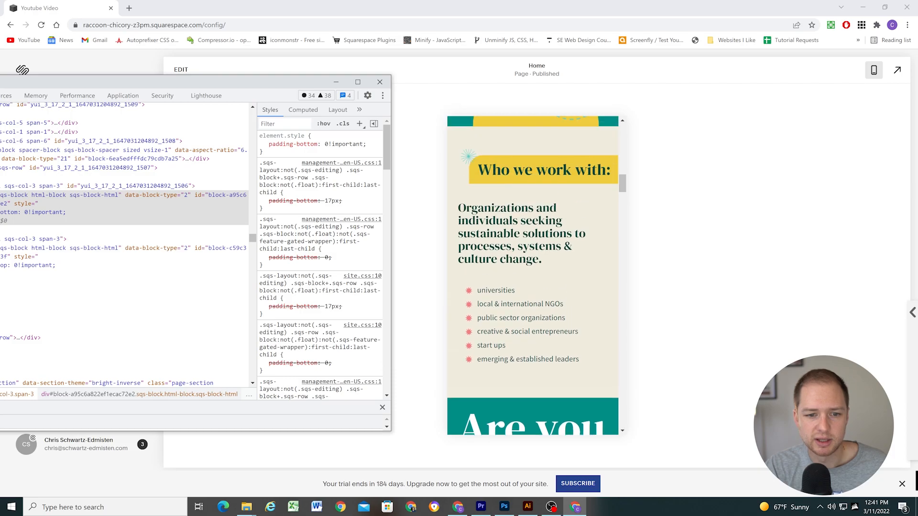
scroll(517, 287, down, 1)
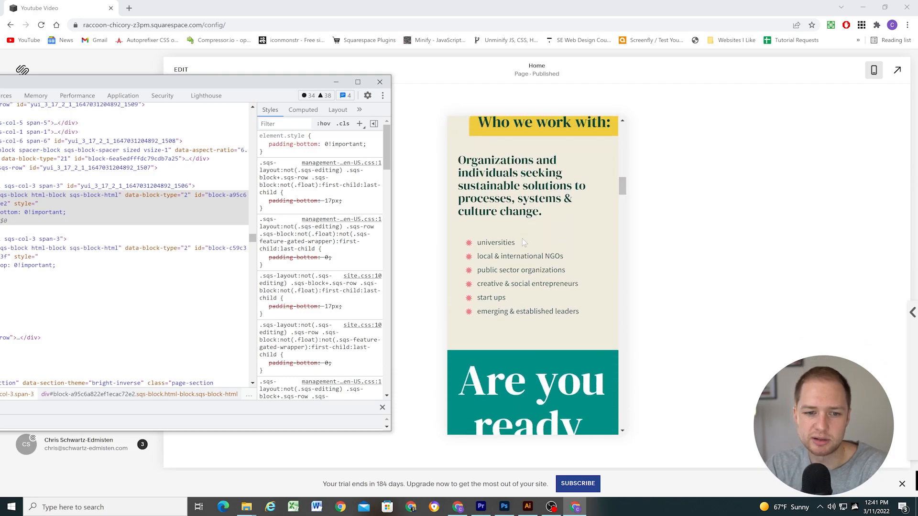
scroll(518, 234, down, 2)
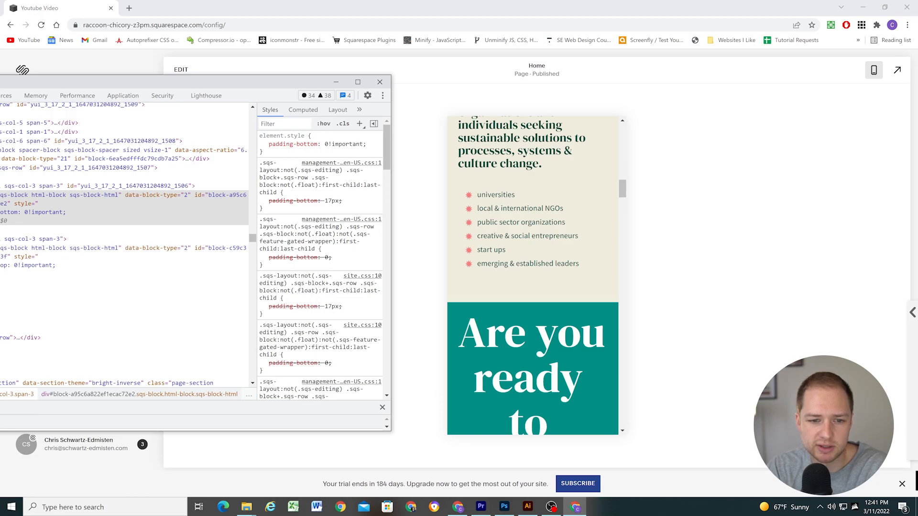
click(380, 81)
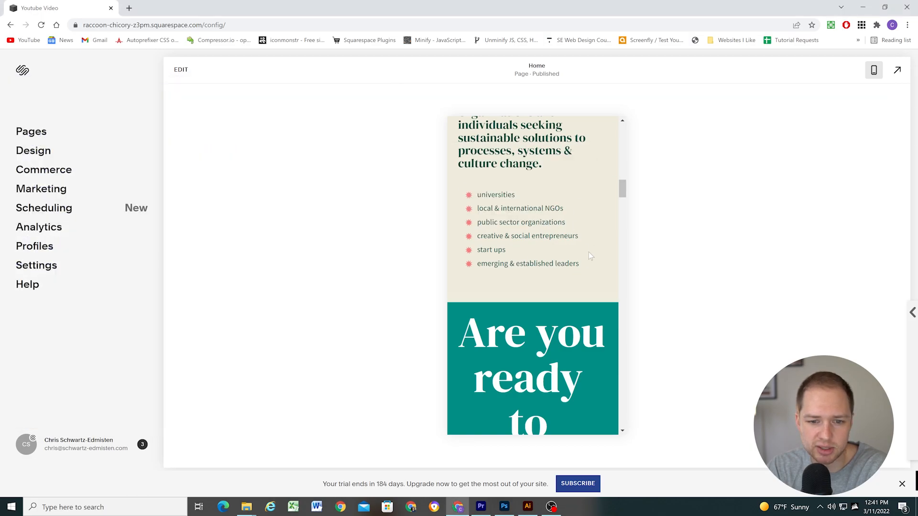
scroll(582, 259, up, 4)
scroll(583, 260, down, 2)
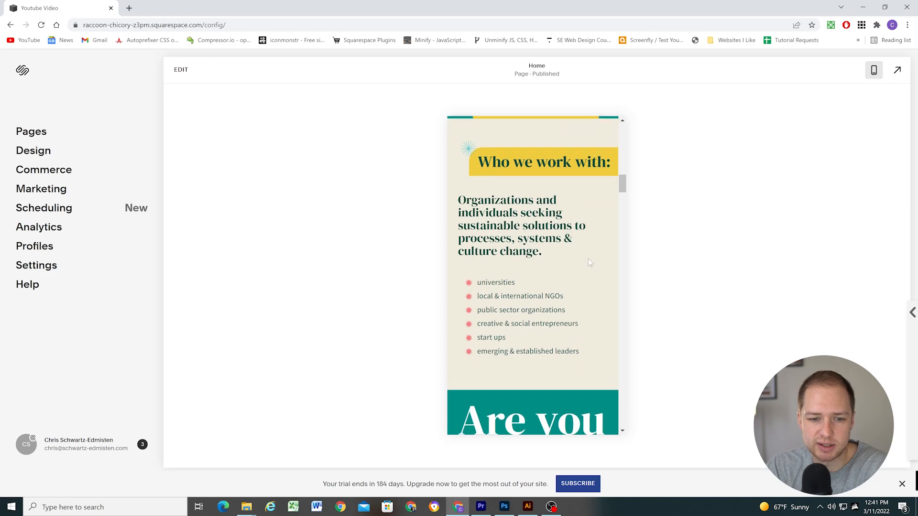
scroll(591, 261, down, 2)
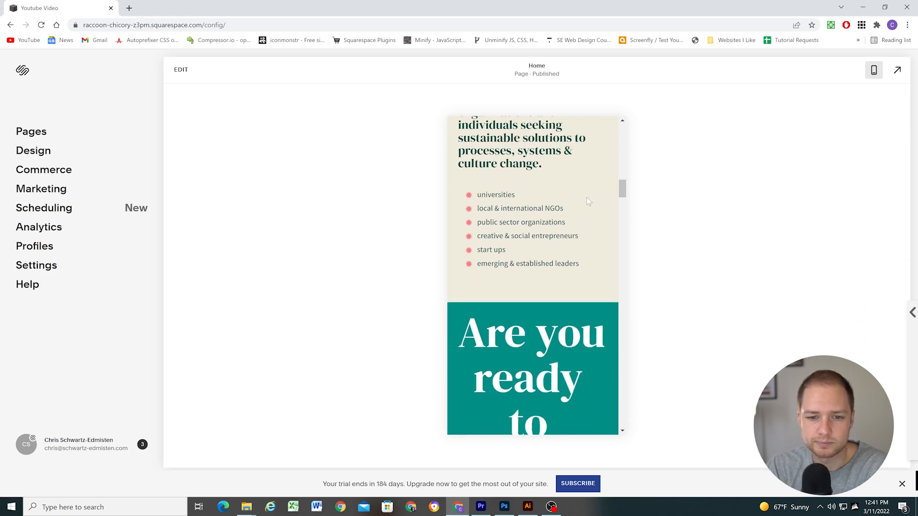
Open the desktop page for editing and set the "Are you ready to thrive?" background image's focal point to its top edge.
click(874, 70)
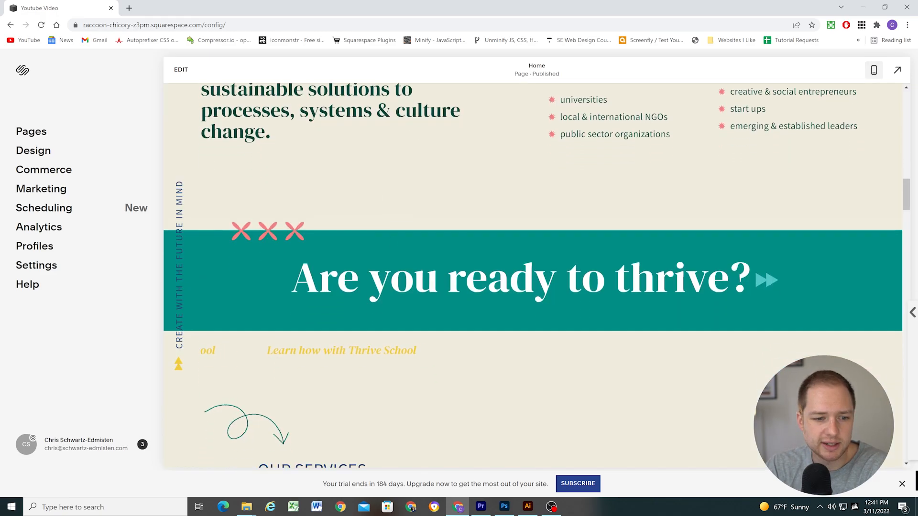
click(190, 75)
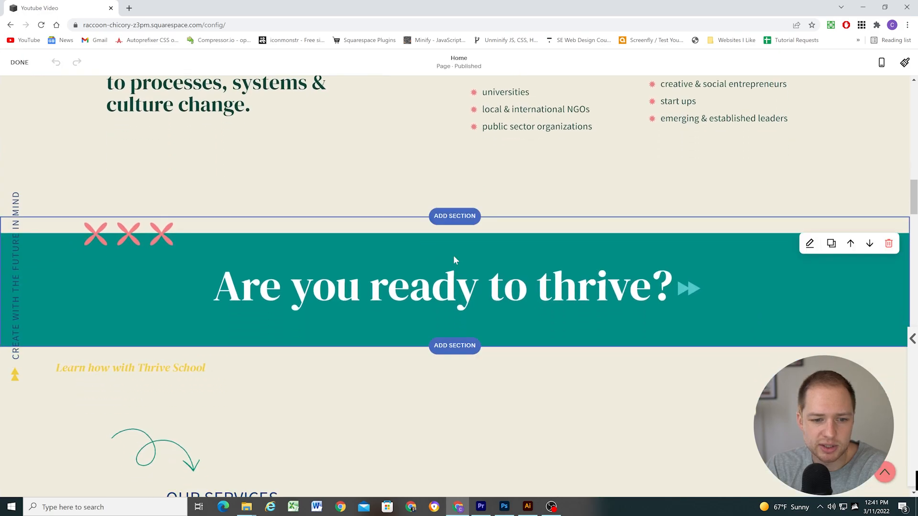
click(809, 199)
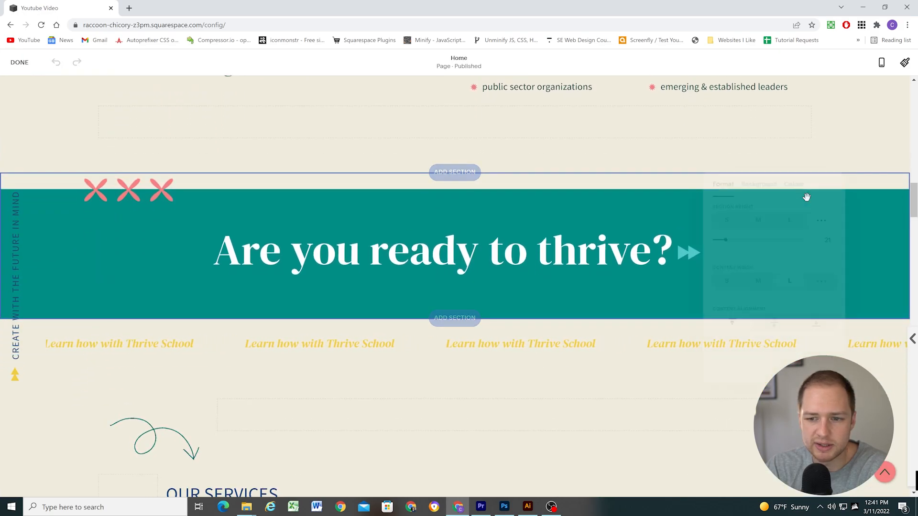
click(758, 178)
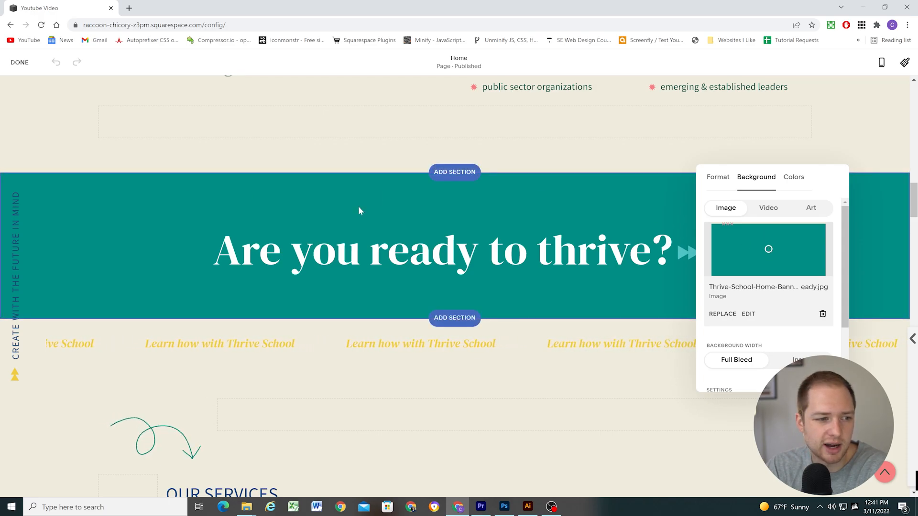
drag(768, 218, 768, 219)
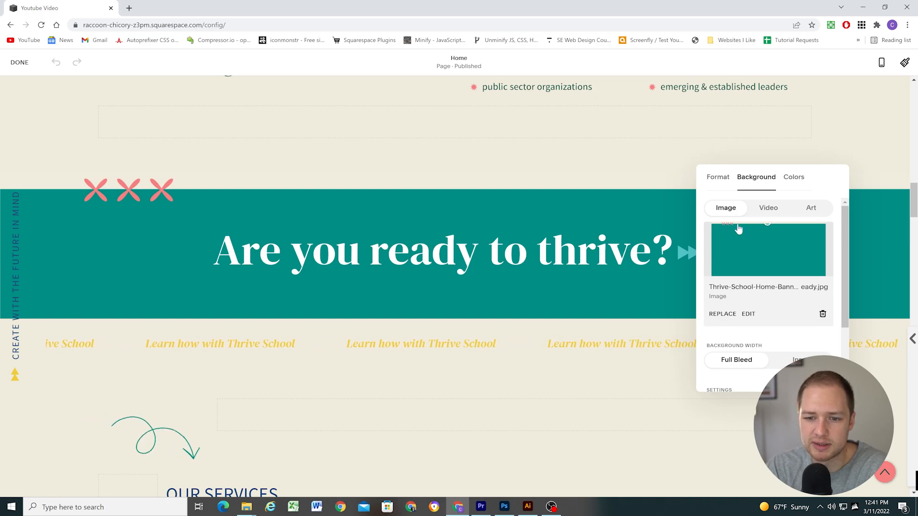
click(424, 203)
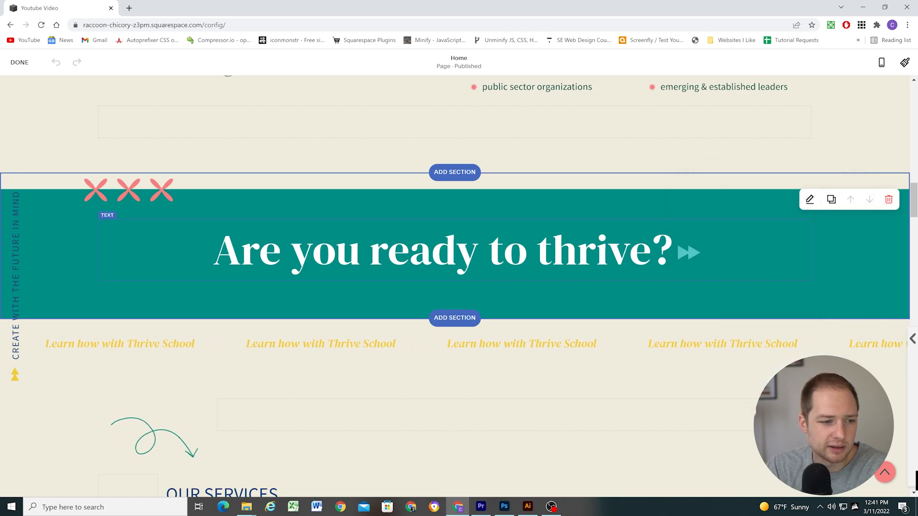
Recolor the "Are you ready to thrive?" heading text yellow.
click(673, 251)
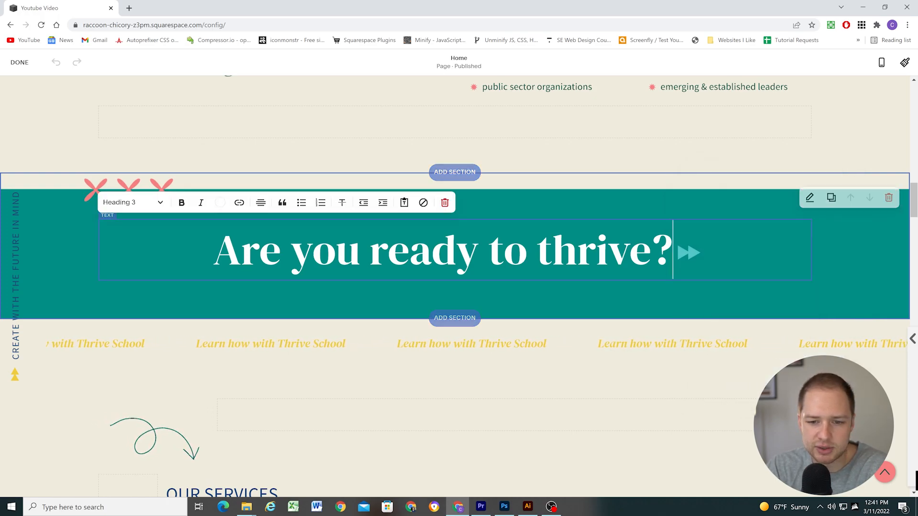
drag(674, 251, 225, 221)
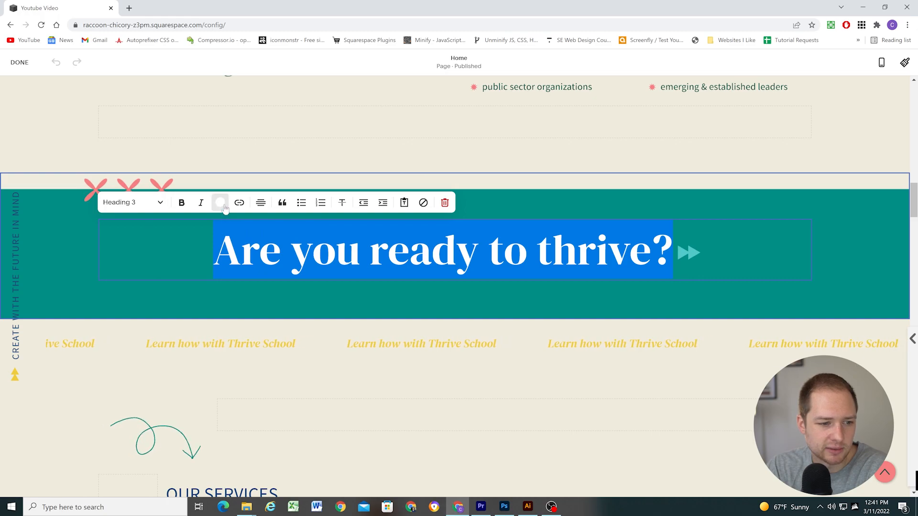
click(220, 202)
click(171, 259)
click(71, 244)
click(71, 243)
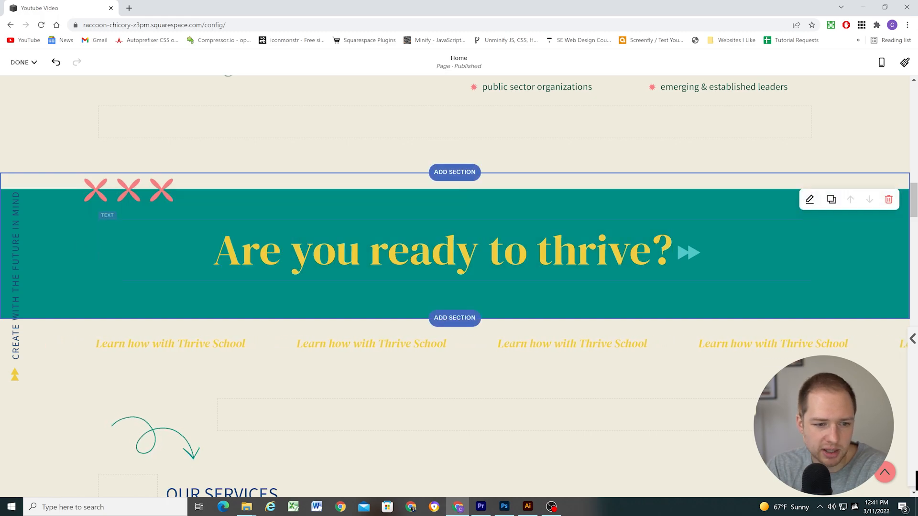
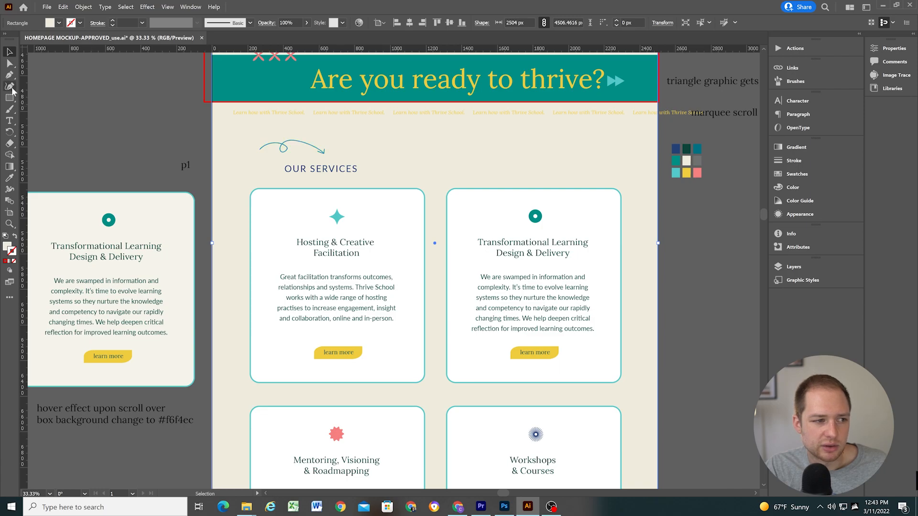
In the Illustrator homepage mockup, duplicate the red section outline below the "OUR SERVICES" heading and stretch it around the four service cards.
click(9, 97)
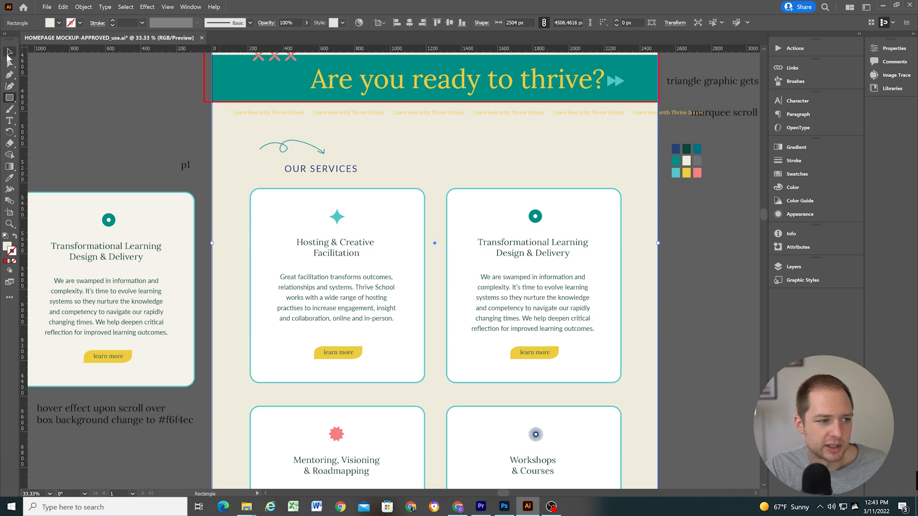
click(9, 53)
drag(207, 88, 215, 234)
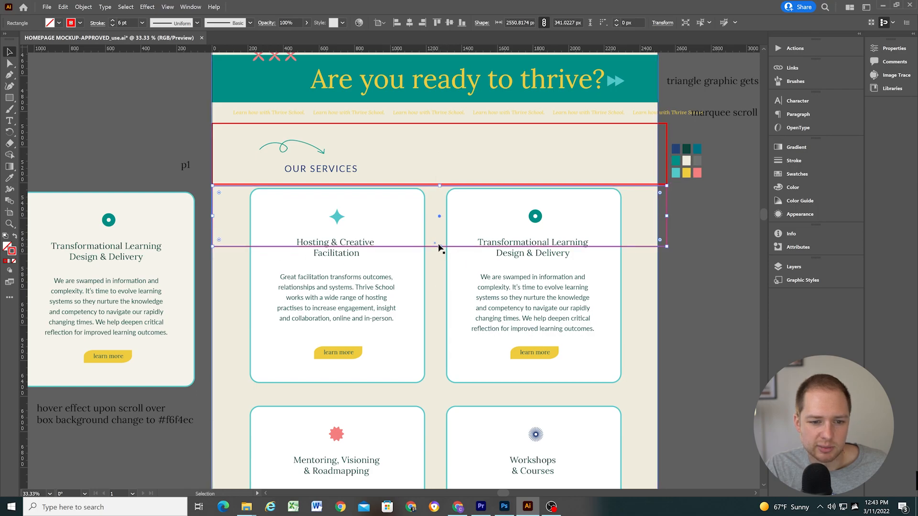
drag(440, 247, 442, 450)
scroll(444, 443, down, 4)
scroll(446, 439, down, 1)
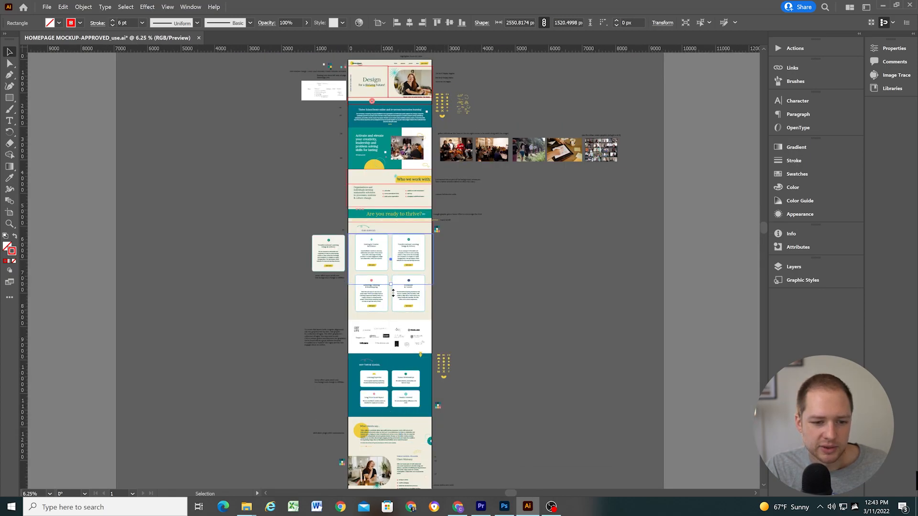
drag(394, 290, 408, 321)
click(433, 264)
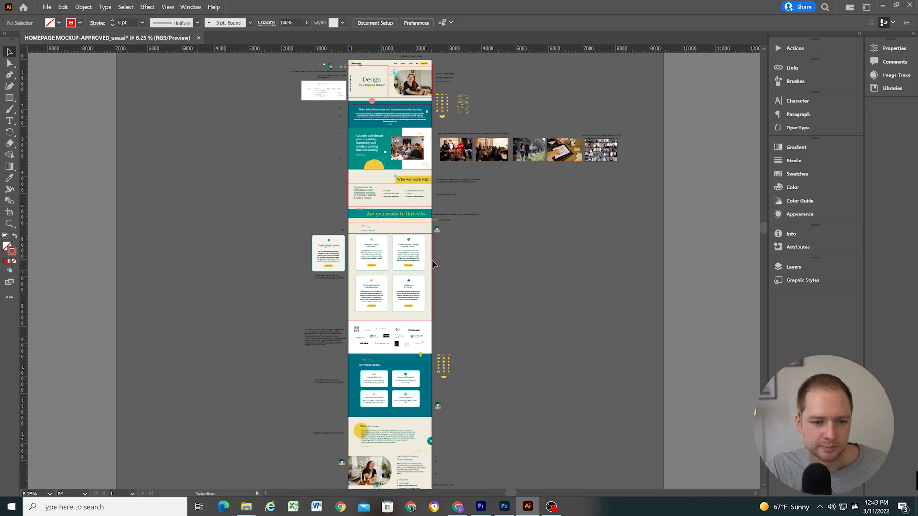
Examine the mockup's service cards, client logos and "WHY THRIVE SCHOOL" section to see how the page divides into sections.
scroll(383, 250, up, 4)
scroll(402, 259, down, 4)
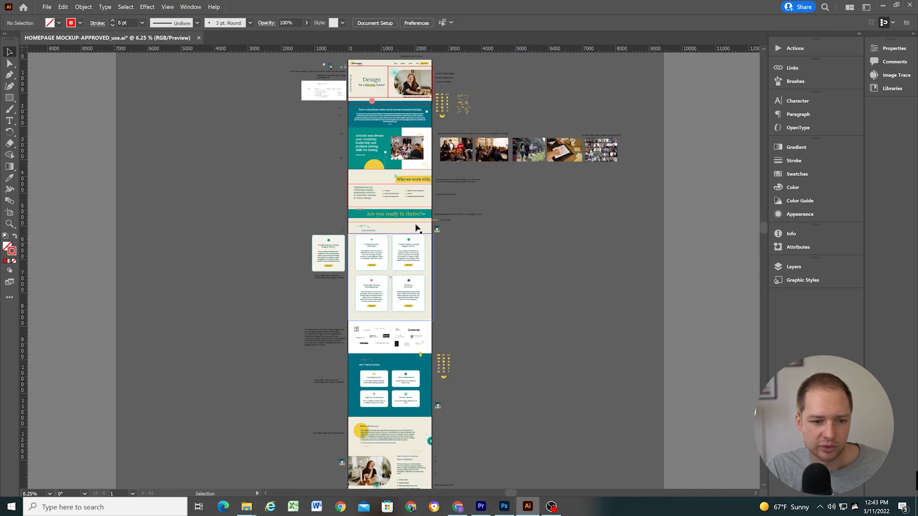
scroll(411, 220, down, 3)
scroll(390, 202, up, 5)
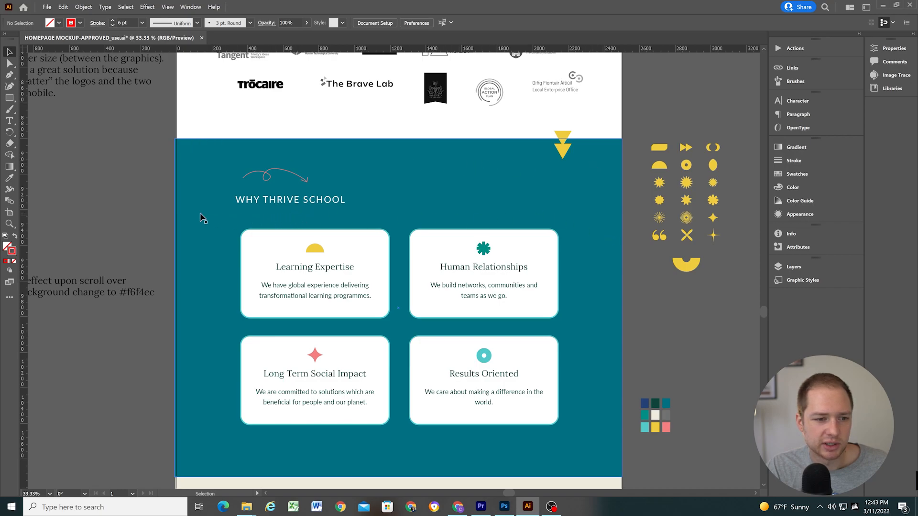
scroll(452, 220, down, 2)
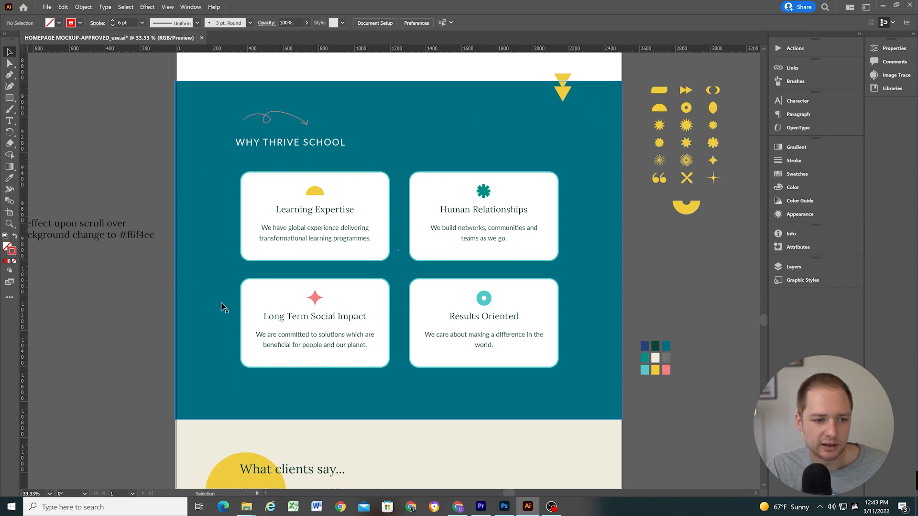
scroll(265, 319, up, 15)
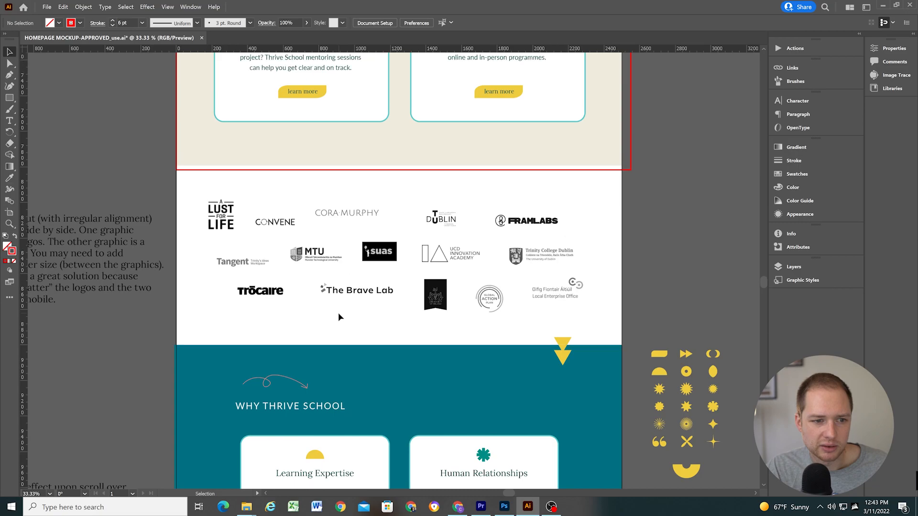
scroll(360, 297, up, 7)
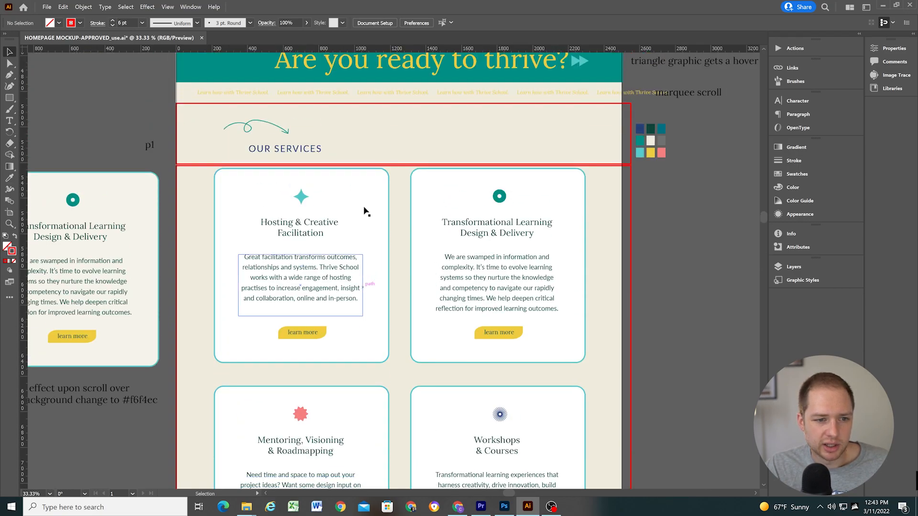
Switch to Squarespace in the browser, open the home page for editing and display the "OUR SERVICES" heading section's format settings.
click(457, 506)
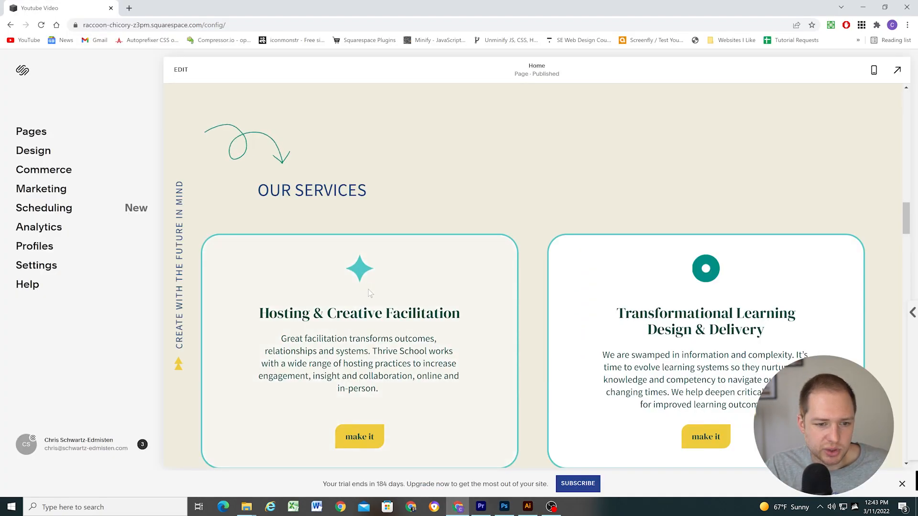
scroll(211, 133, up, 3)
click(180, 72)
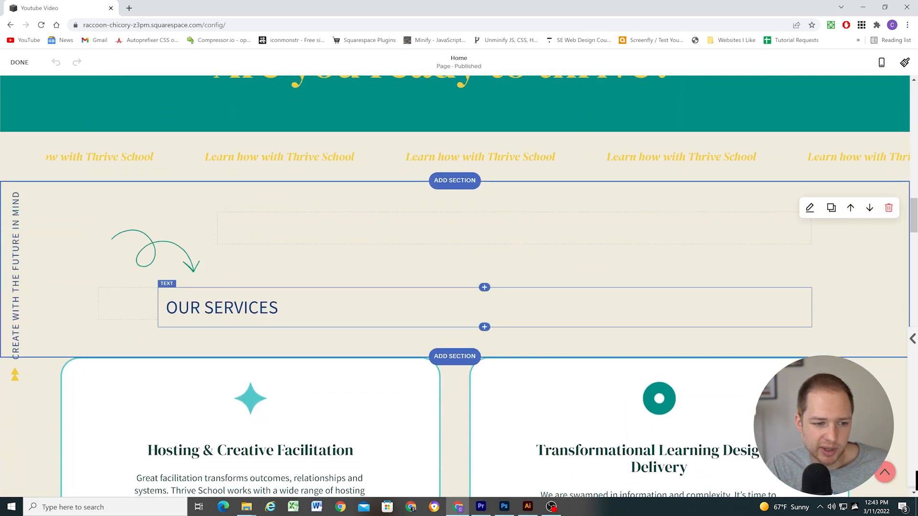
click(809, 208)
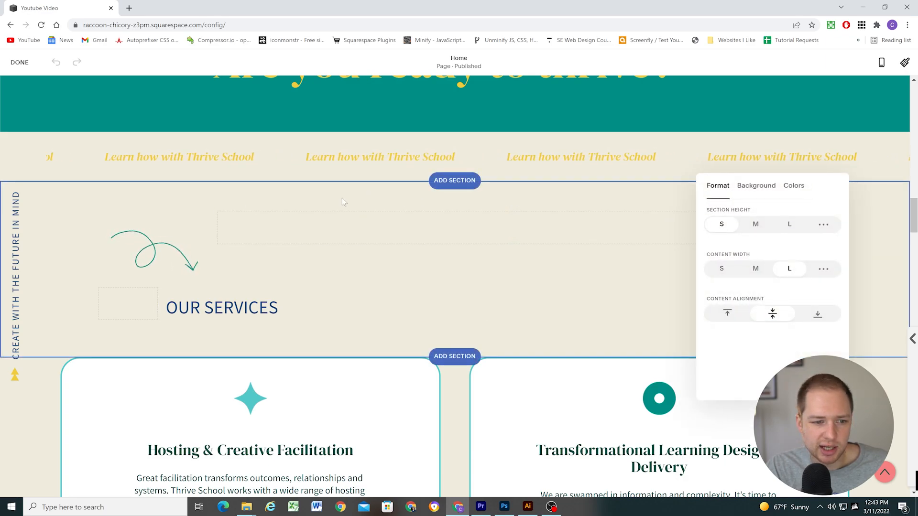
Open the service card list's content and review the image, title and description of the "Hosting & Creative Facilitation" item.
scroll(365, 205, down, 4)
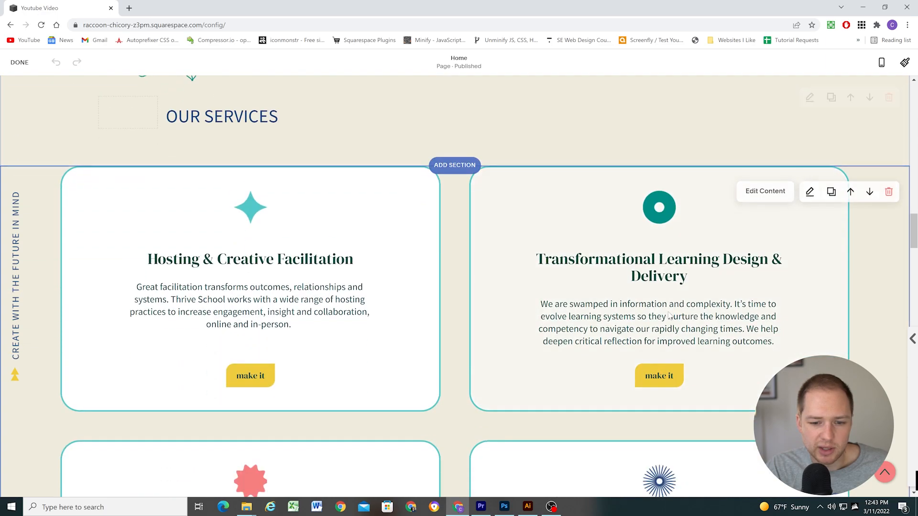
click(775, 196)
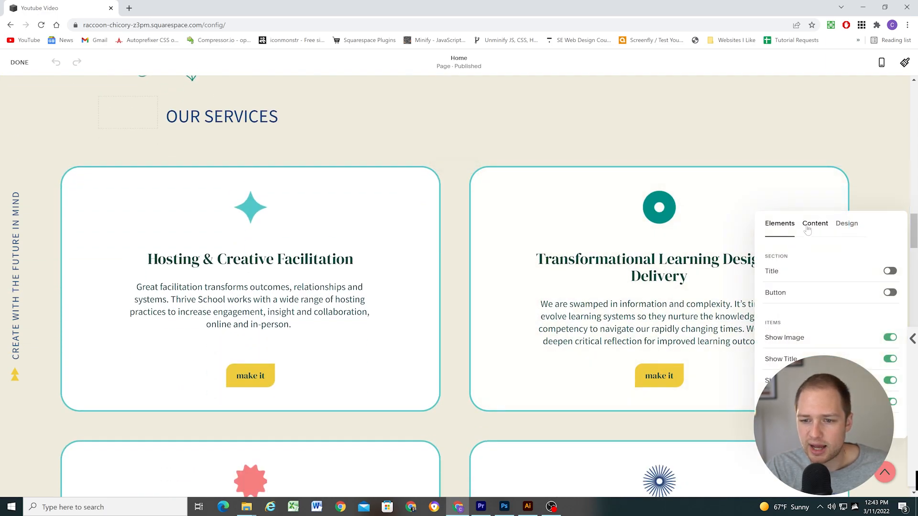
click(807, 230)
click(816, 281)
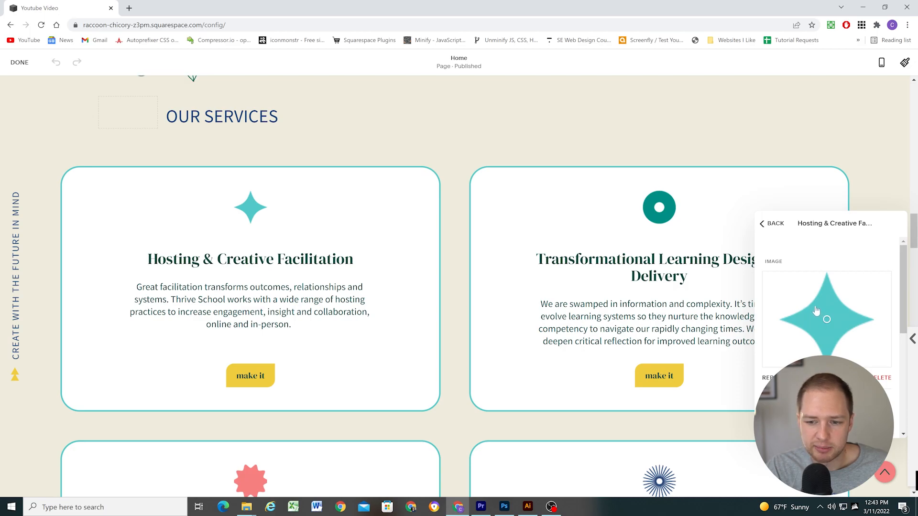
scroll(827, 311, down, 4)
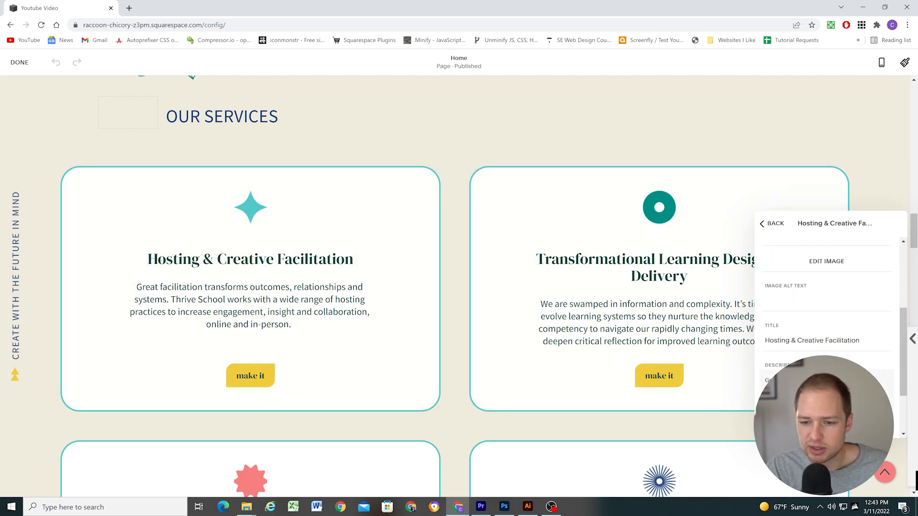
drag(862, 341, 760, 342)
scroll(785, 335, down, 2)
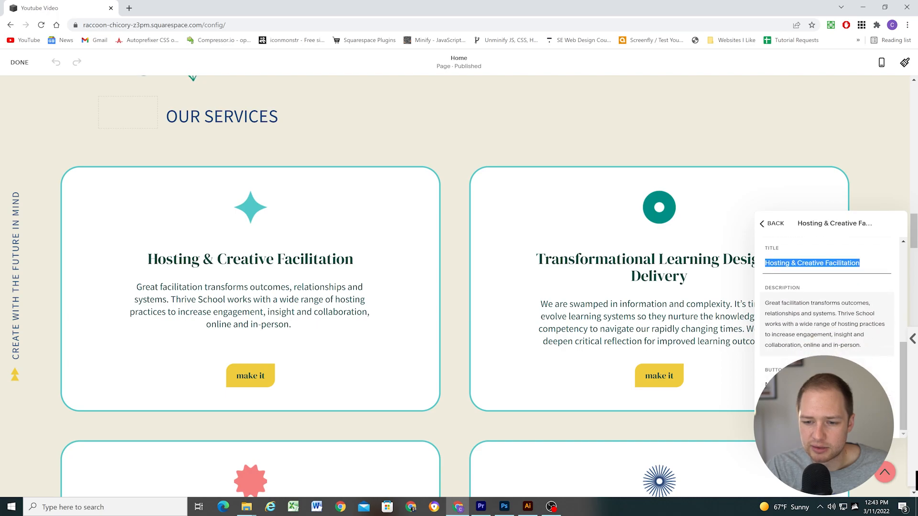
click(792, 313)
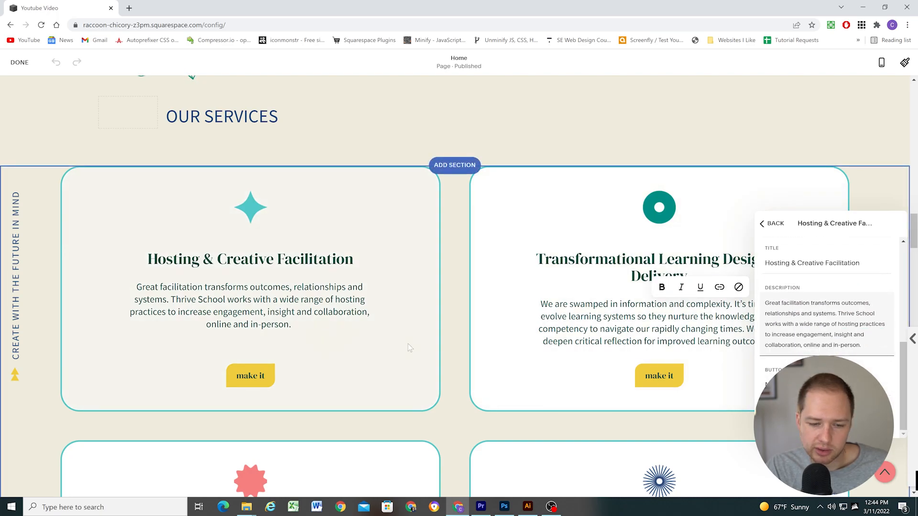
scroll(834, 308, up, 4)
click(776, 222)
Review the service card list's design options, including alignment, content order and the Size & Space settings down to vertical padding.
scroll(450, 292, down, 1)
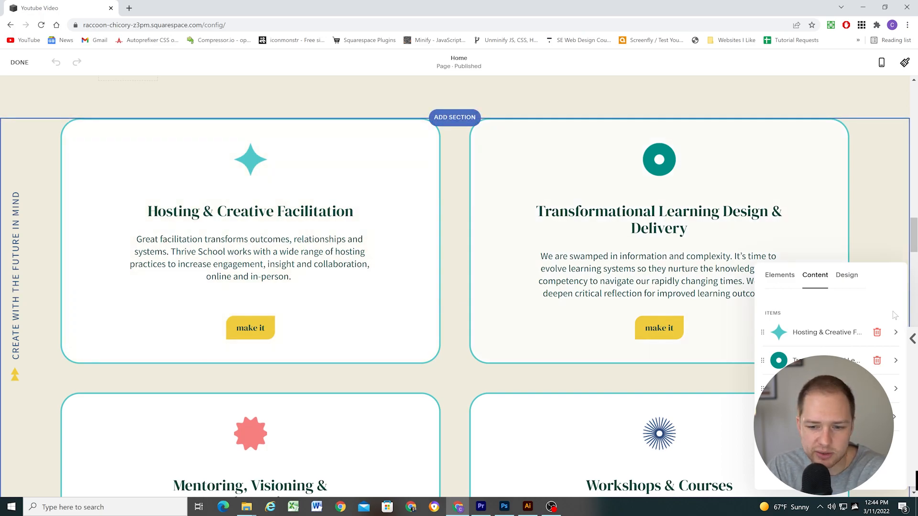
click(846, 283)
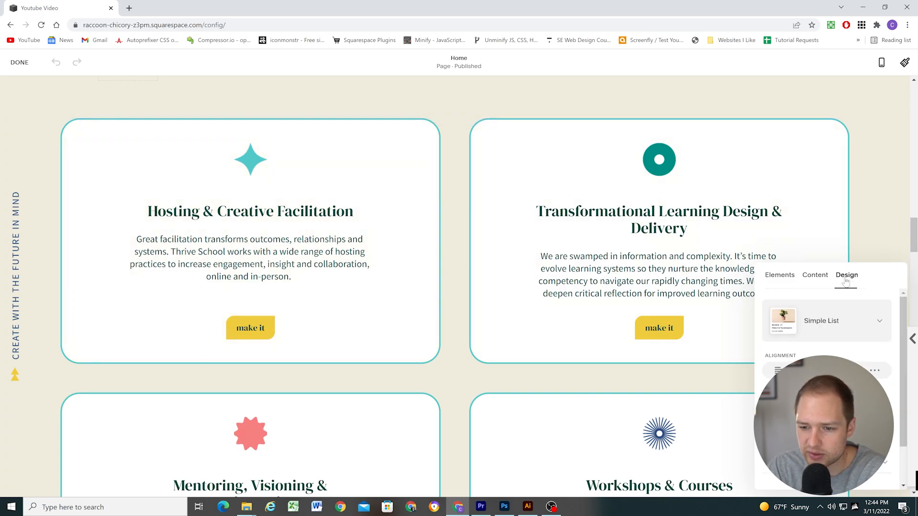
scroll(823, 406, down, 1)
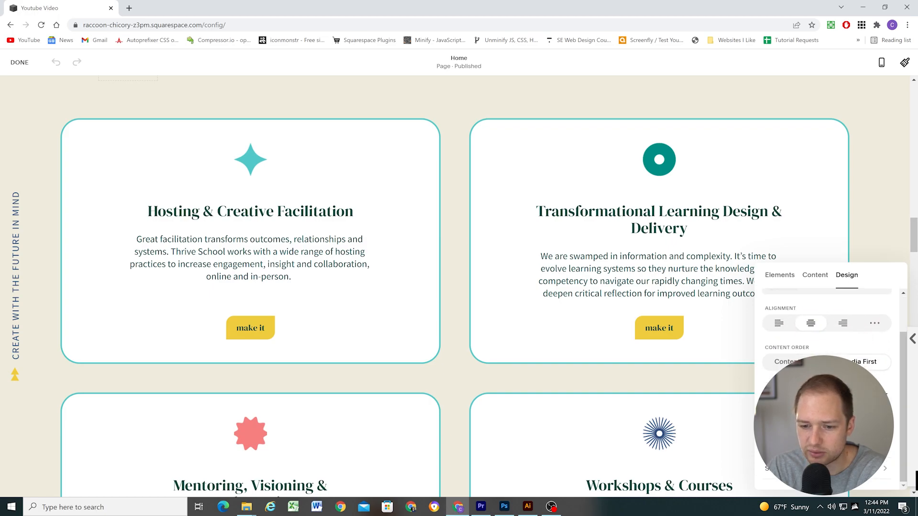
scroll(822, 406, up, 1)
scroll(741, 312, up, 2)
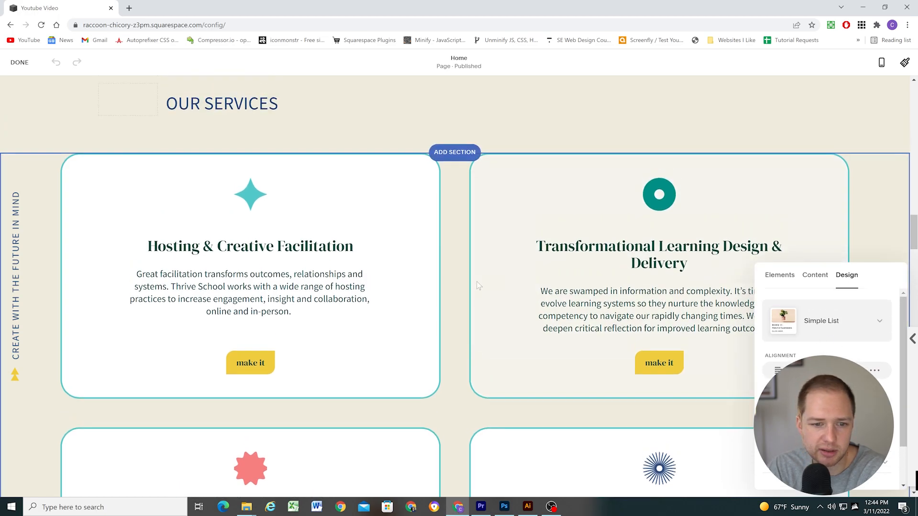
scroll(859, 349, down, 1)
scroll(459, 287, down, 1)
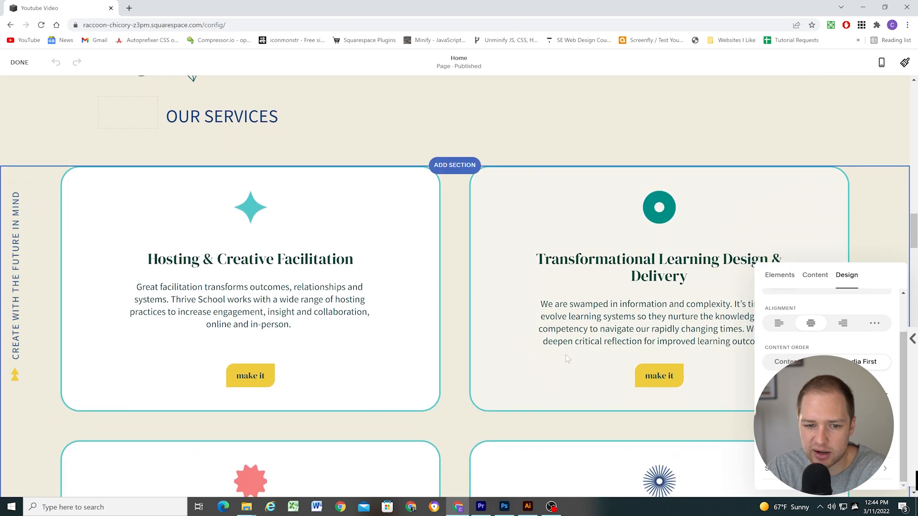
scroll(823, 407, up, 1)
click(822, 469)
scroll(823, 431, down, 6)
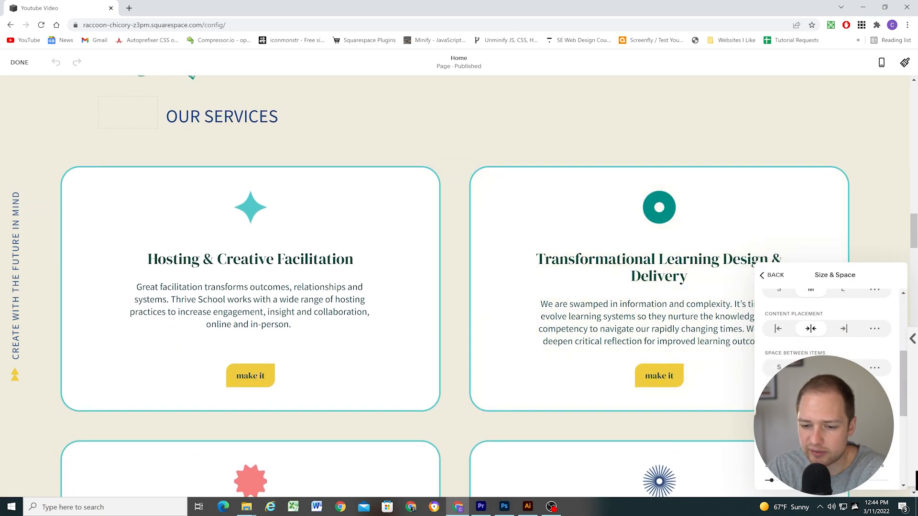
scroll(827, 382, down, 3)
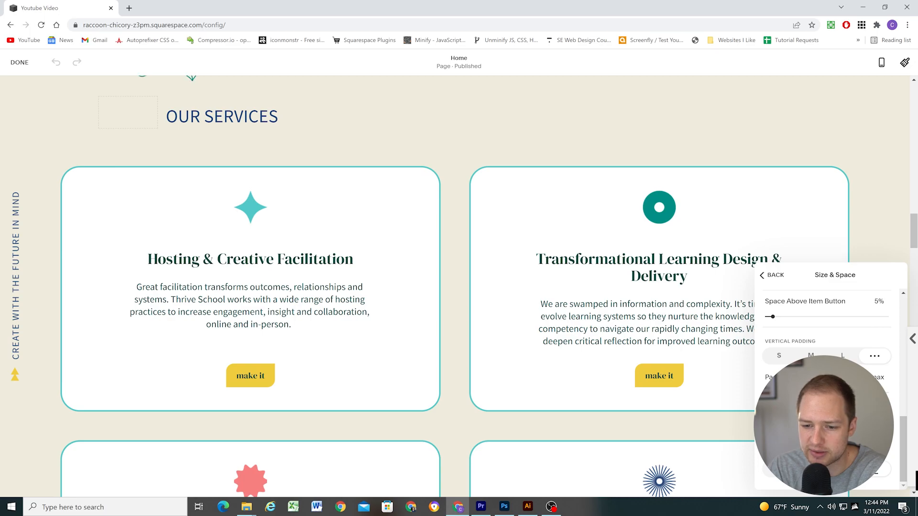
Try preset vertical padding on the service card list and check the spacing around the cards.
click(780, 356)
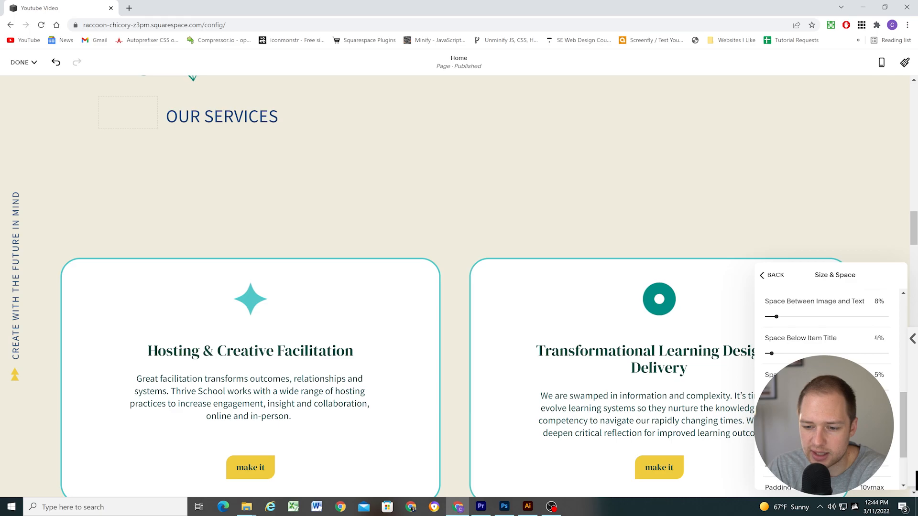
click(811, 429)
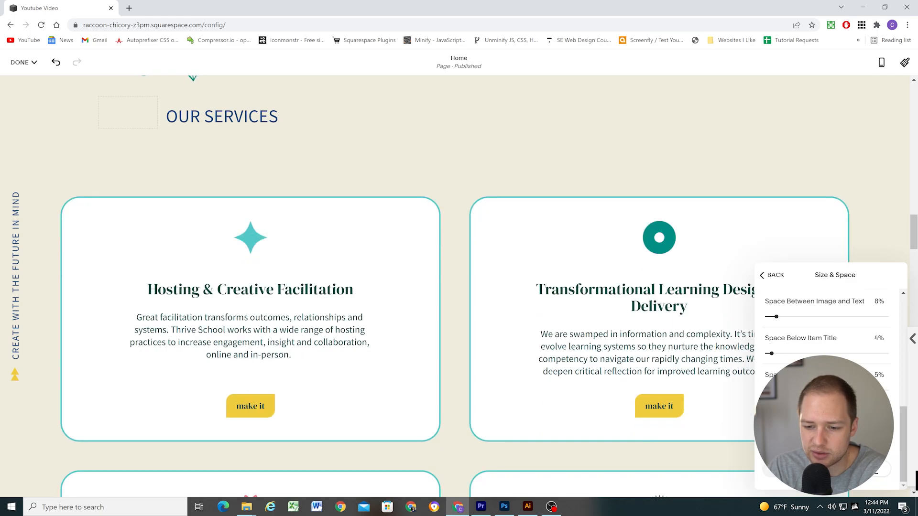
scroll(475, 302, down, 9)
scroll(483, 296, up, 5)
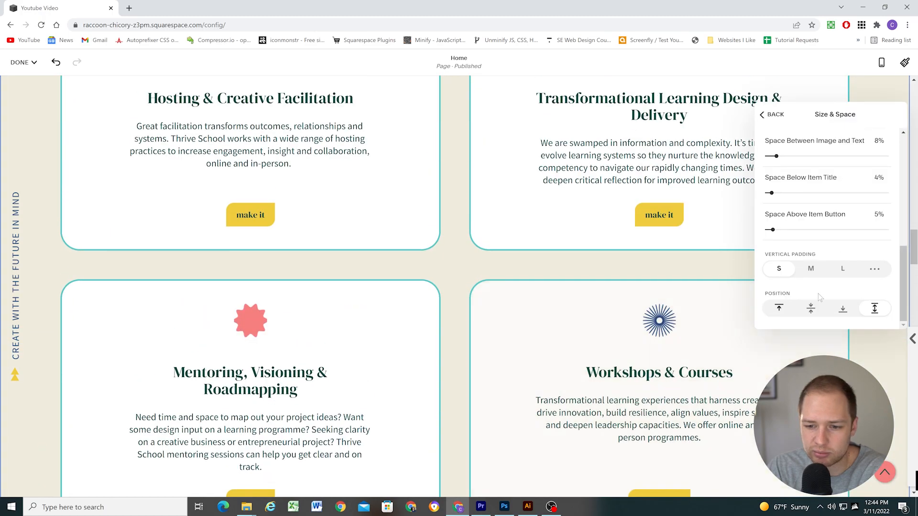
Switch the service card list to custom vertical padding, set its top padding to 0vmax and close the settings.
click(875, 269)
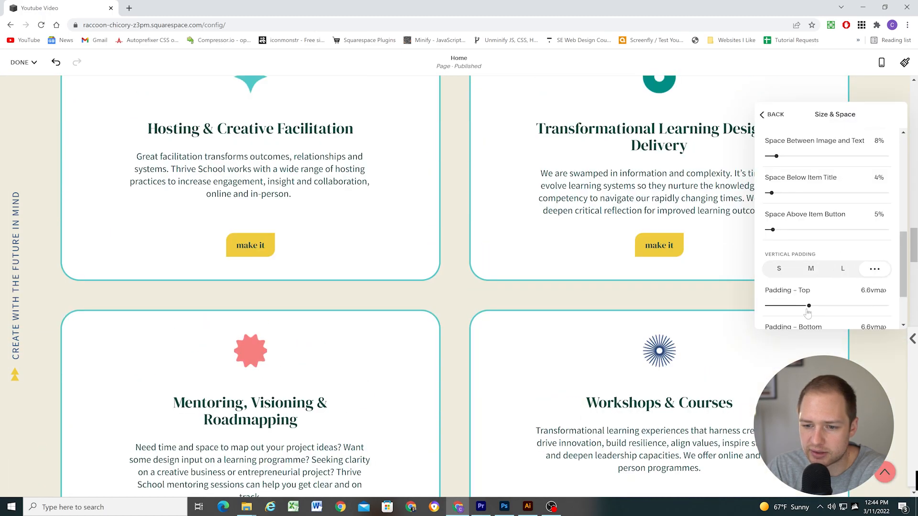
drag(808, 307, 726, 309)
scroll(722, 311, up, 5)
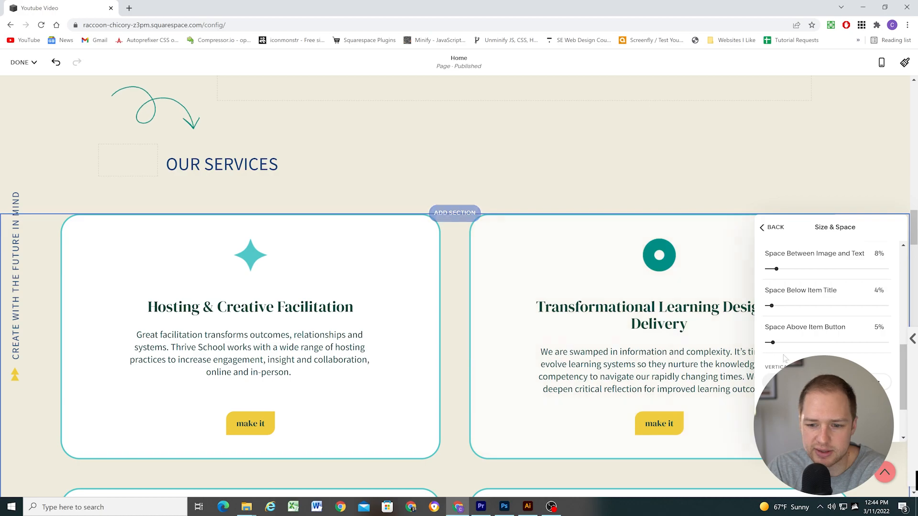
drag(790, 420, 724, 412)
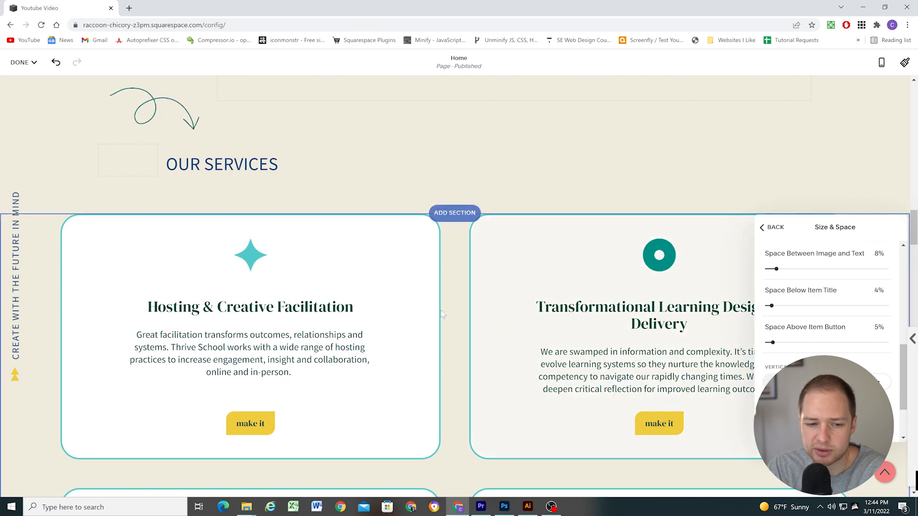
scroll(827, 310, down, 1)
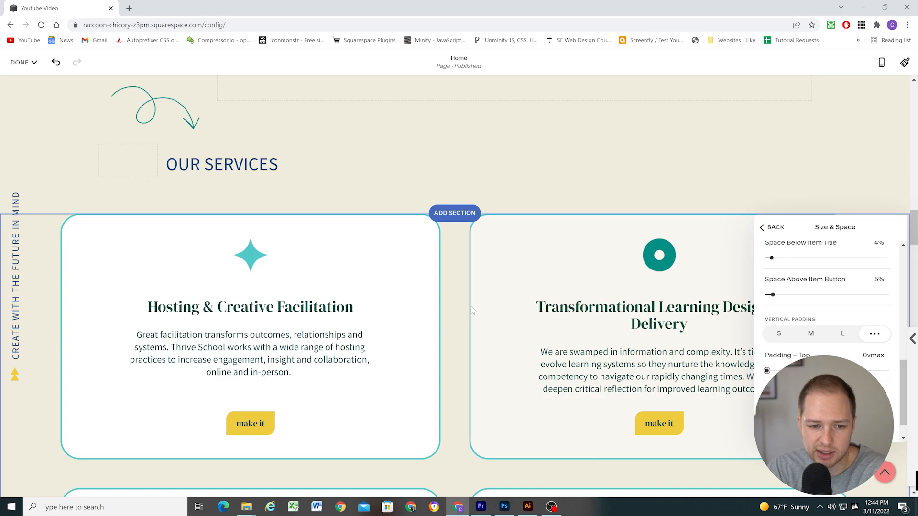
click(460, 294)
Look over the page's service cards, "WHY THRIVE SCHOOL" and client logo sections, and return to the Illustrator mockup.
scroll(464, 298, up, 2)
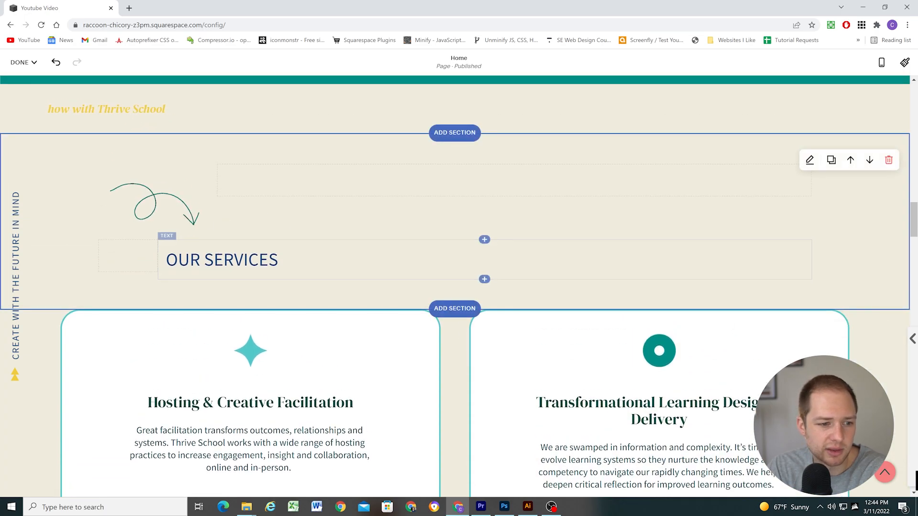
scroll(245, 216, down, 4)
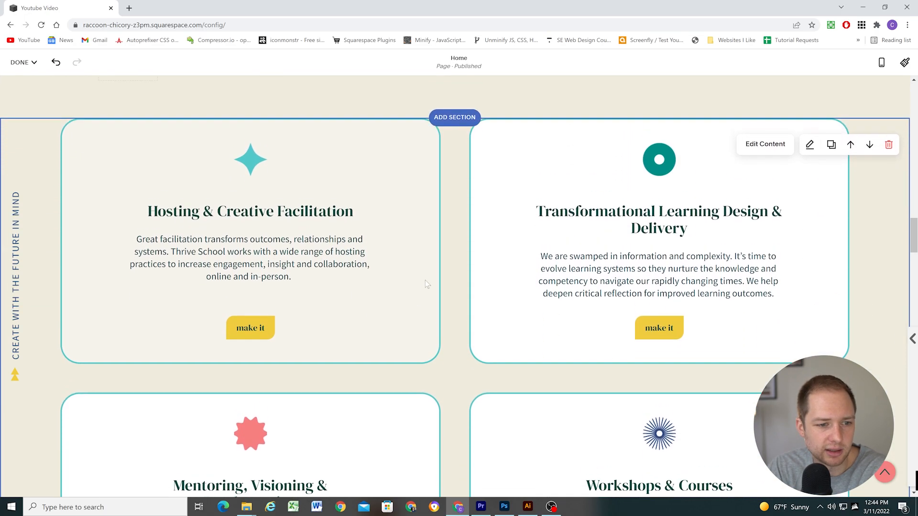
scroll(455, 311, down, 8)
scroll(457, 317, down, 10)
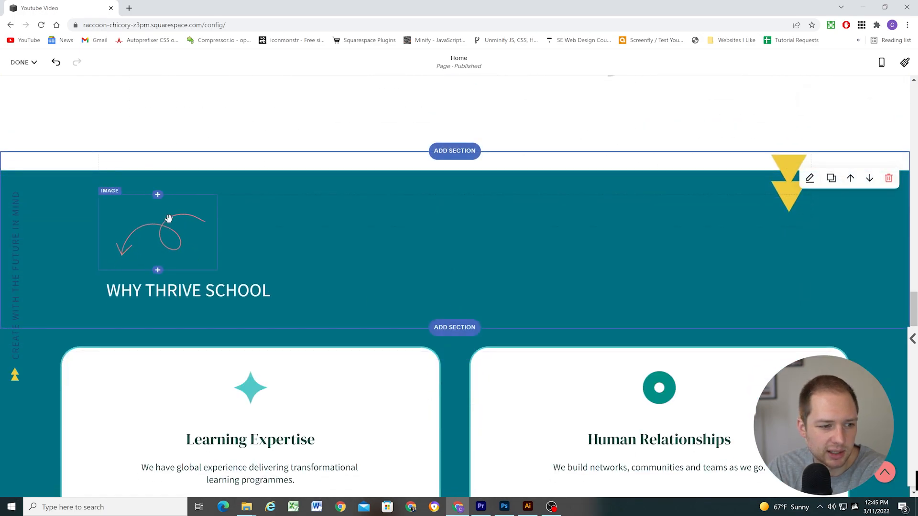
scroll(169, 219, down, 2)
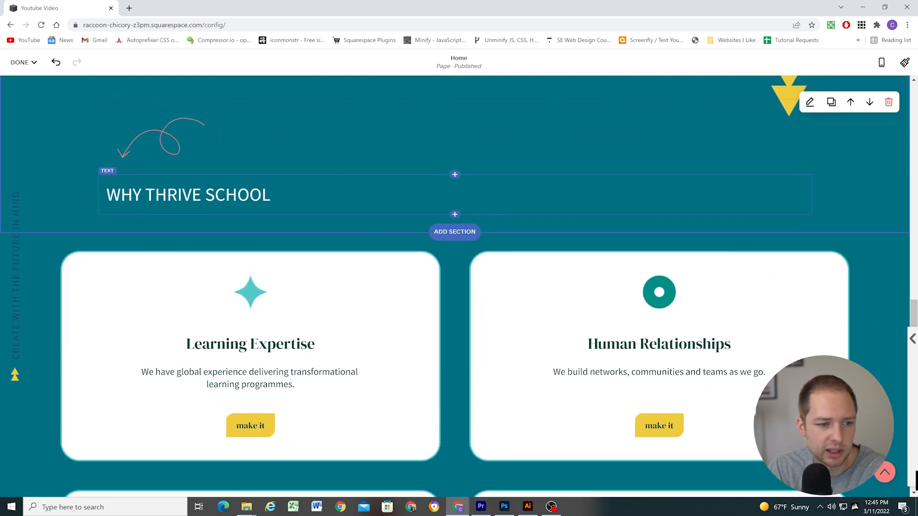
scroll(522, 176, down, 2)
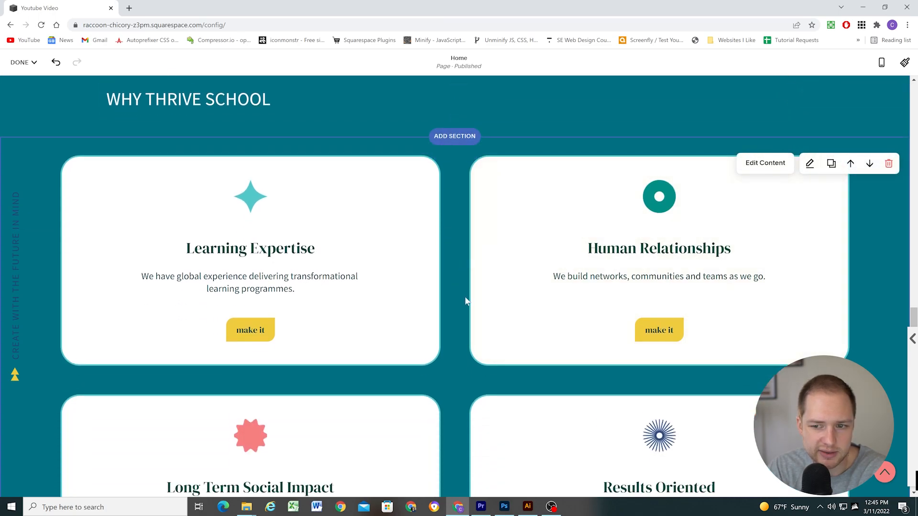
scroll(468, 299, up, 6)
scroll(468, 299, up, 2)
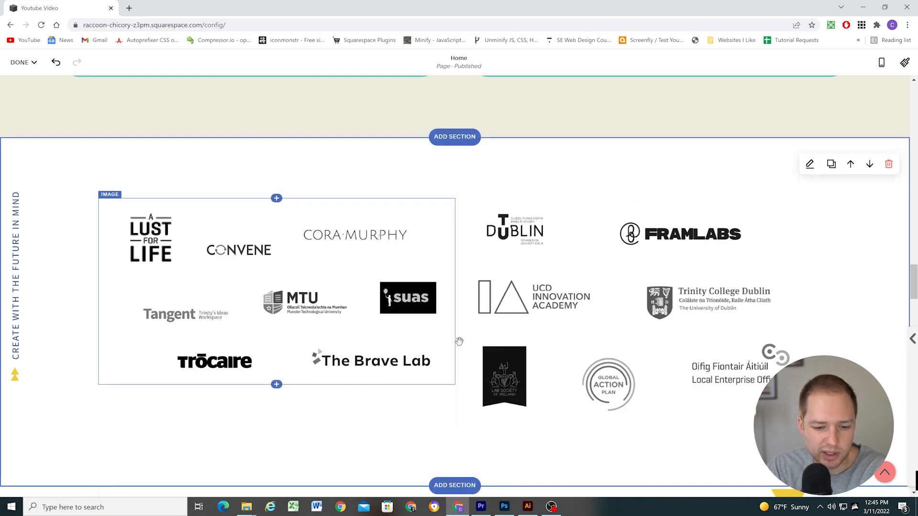
click(528, 508)
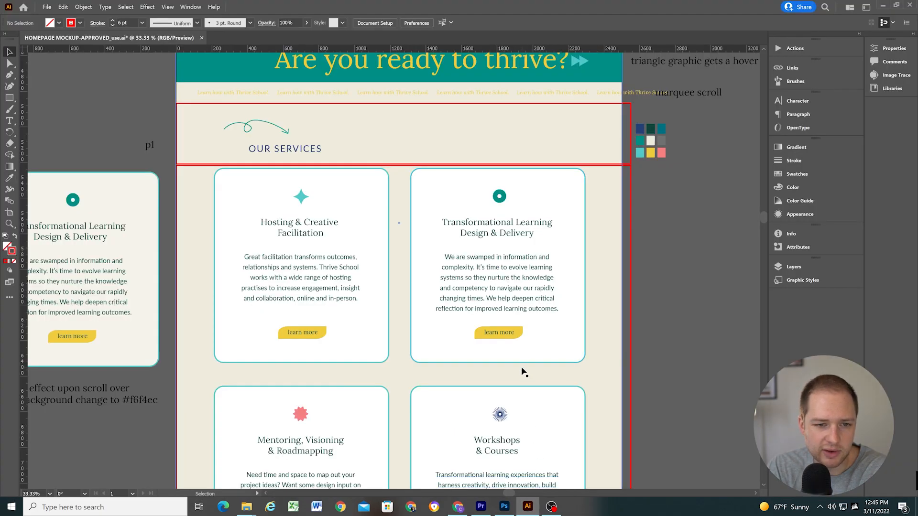
Inspect the two client logo groups in the mockup by selecting each one, and switch to Squarespace in the browser.
scroll(521, 368, down, 5)
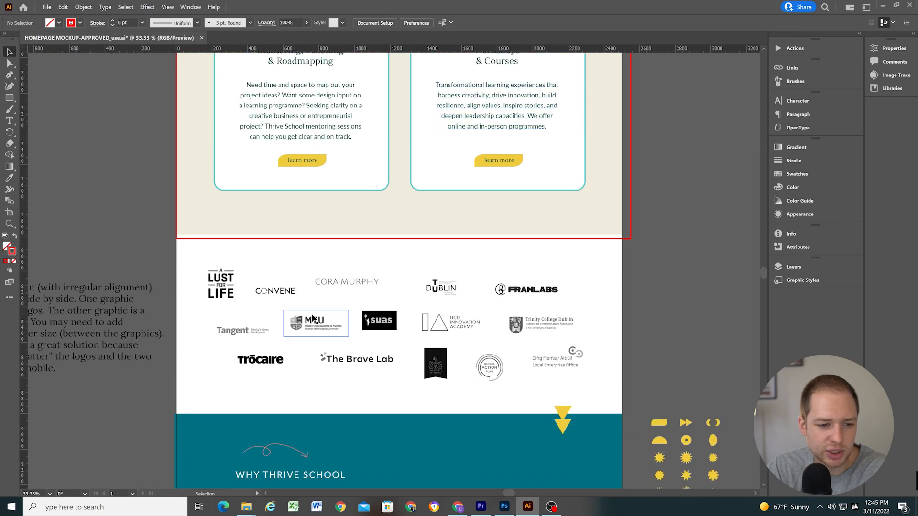
click(313, 330)
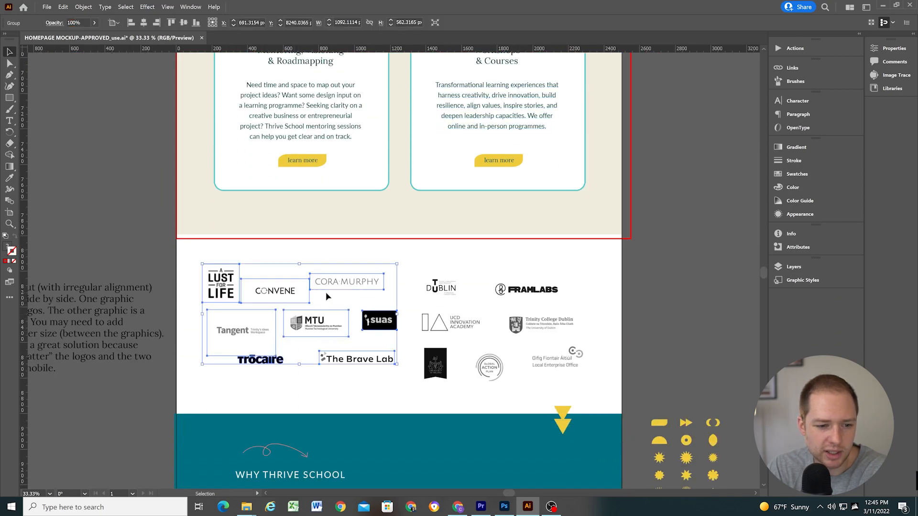
click(462, 327)
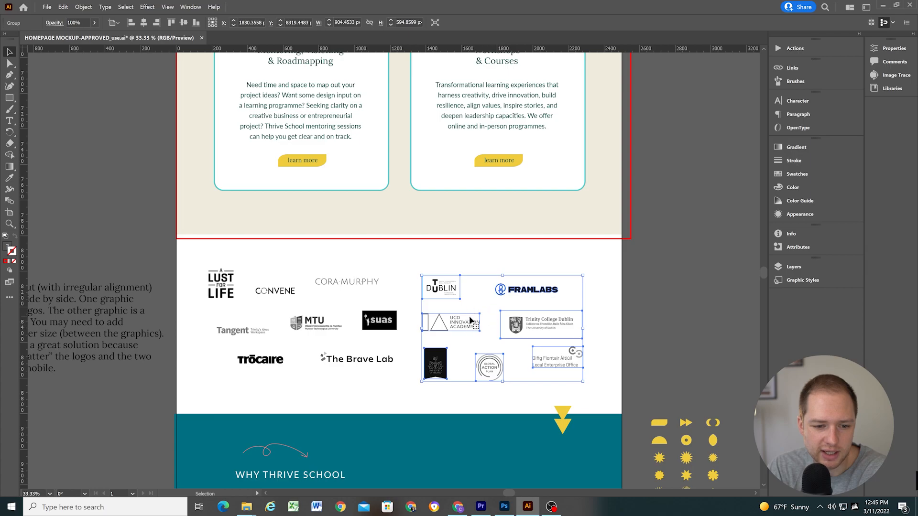
click(459, 459)
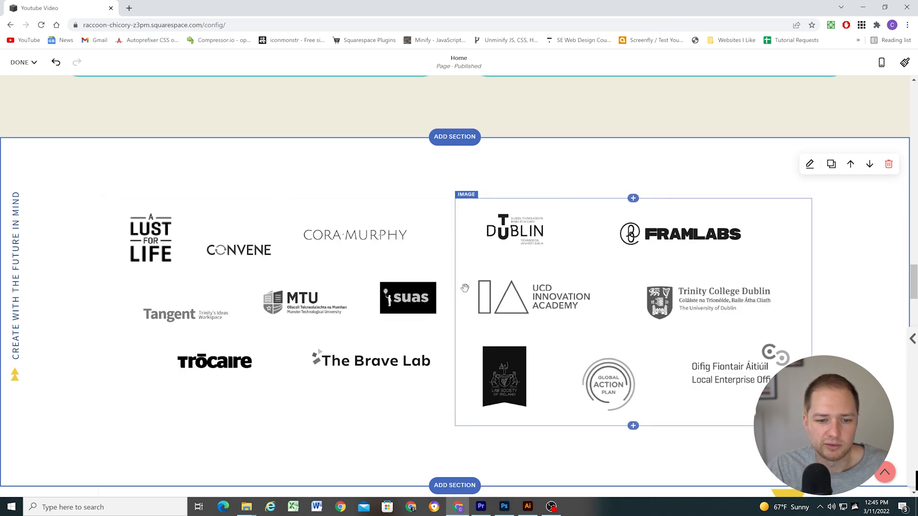
Save the page edits and examine how the client logo section stacks in the mobile preview, then restore the desktop view.
click(23, 62)
click(24, 80)
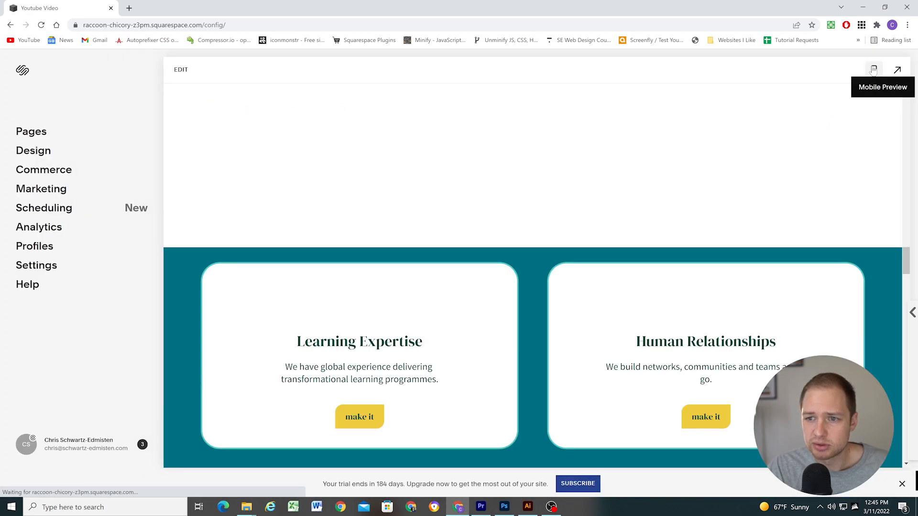
click(874, 70)
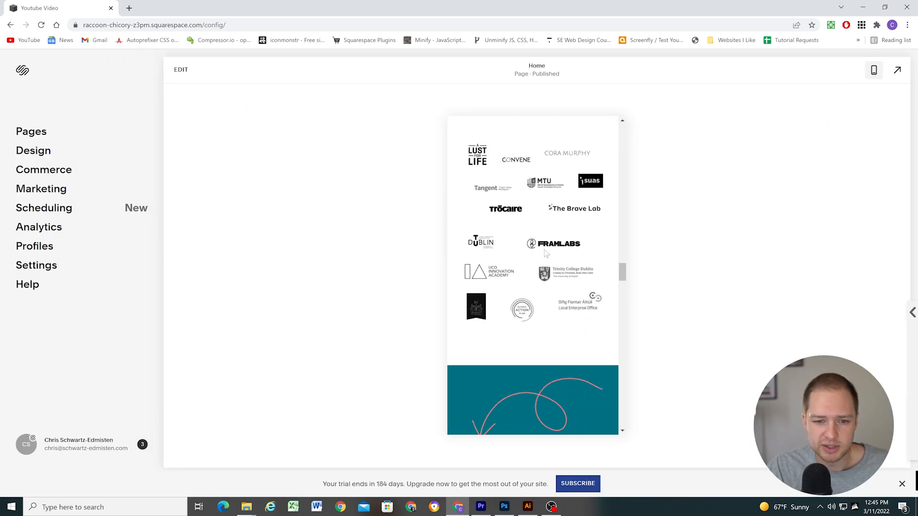
scroll(549, 294, up, 2)
scroll(563, 288, up, 2)
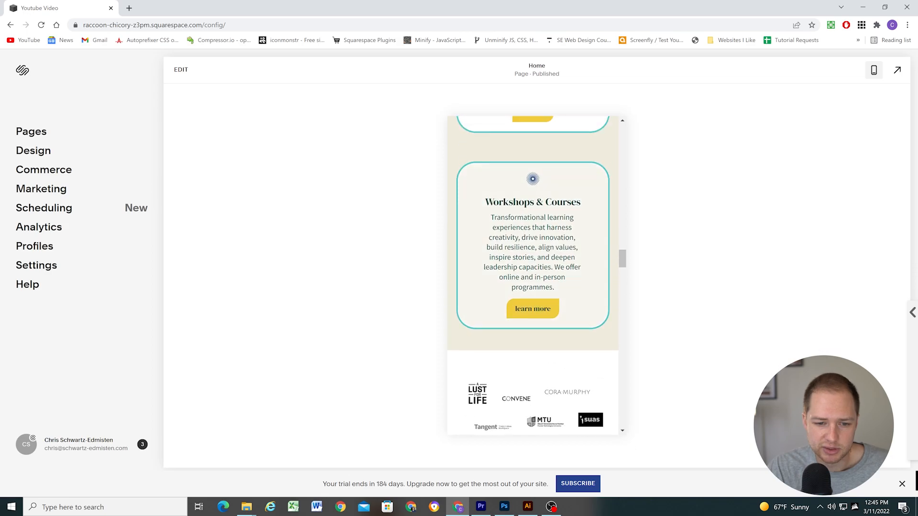
scroll(550, 268, down, 5)
scroll(548, 289, up, 2)
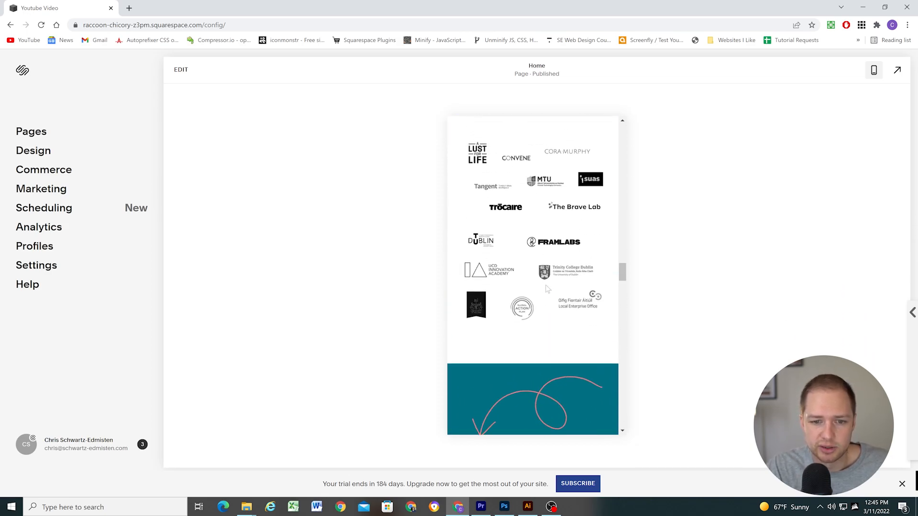
click(875, 70)
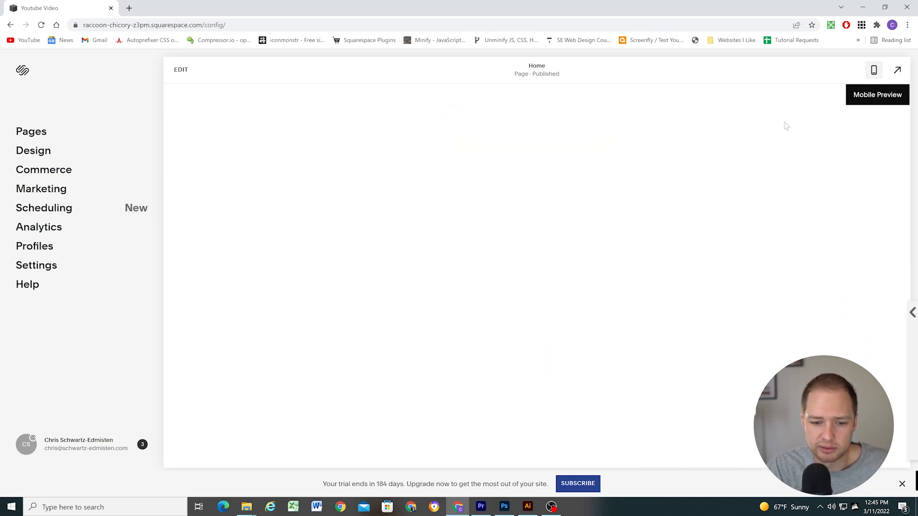
Reopen the page for editing and inspect the background image settings of the "WHY THRIVE SCHOOL" section.
scroll(486, 212, down, 5)
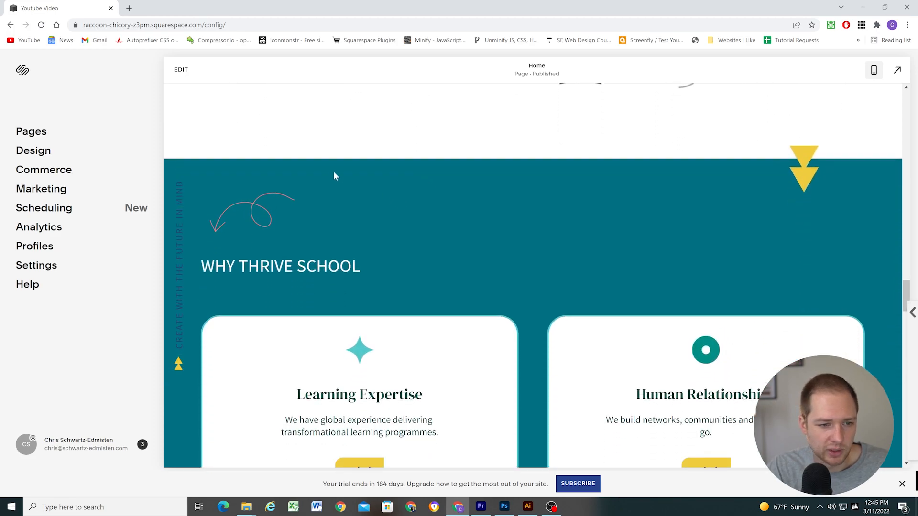
click(181, 70)
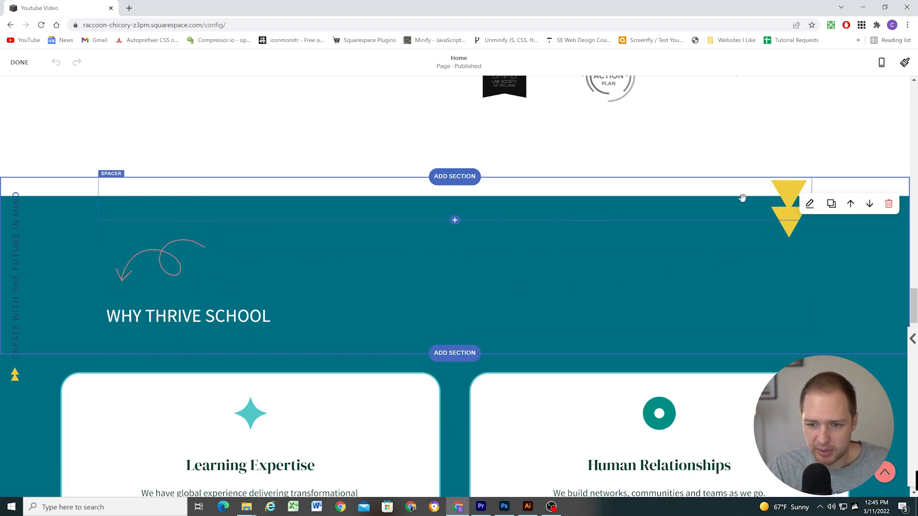
click(810, 205)
click(755, 181)
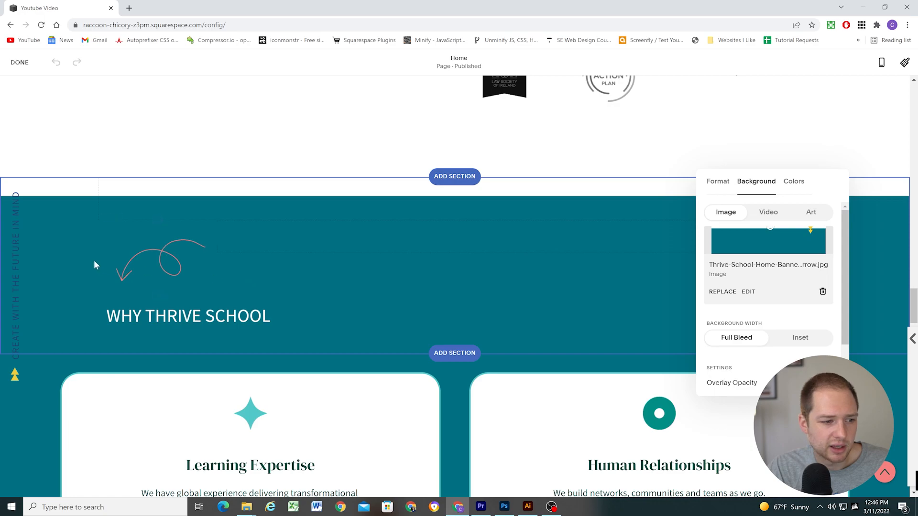
click(55, 245)
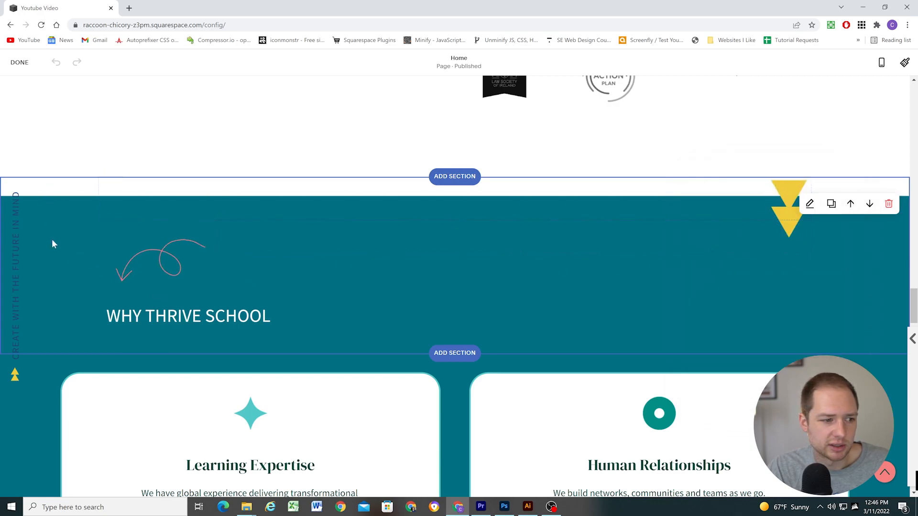
scroll(77, 235, down, 1)
scroll(77, 228, up, 1)
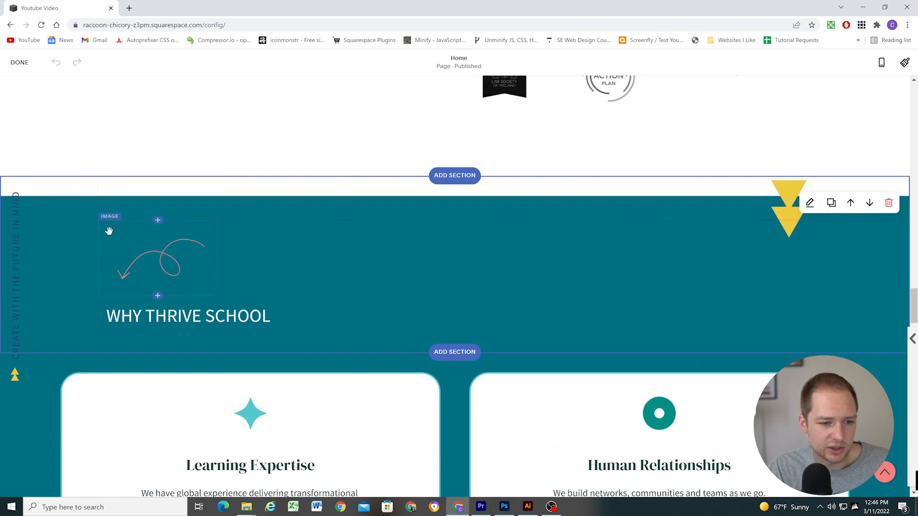
Leave editing mode and page through the client testimonials in the "What clients say..." section.
scroll(106, 239, down, 8)
scroll(121, 239, down, 6)
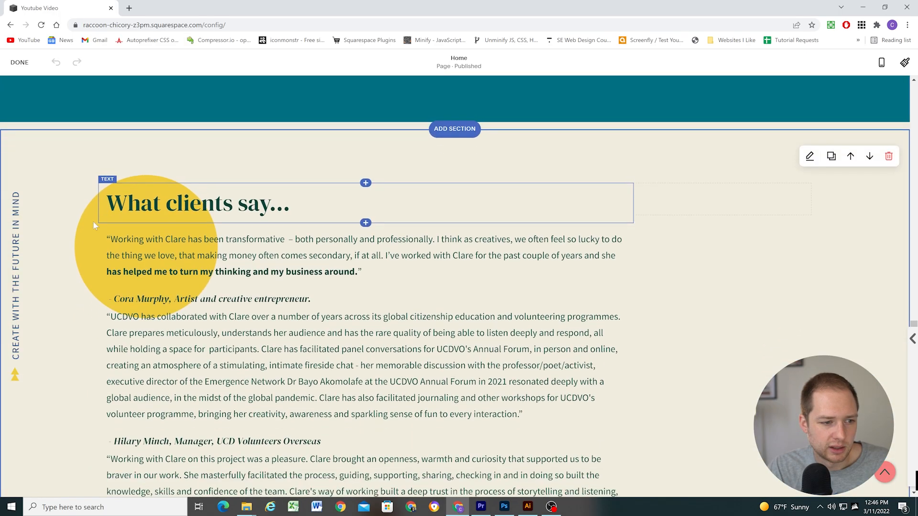
click(19, 62)
scroll(472, 294, down, 10)
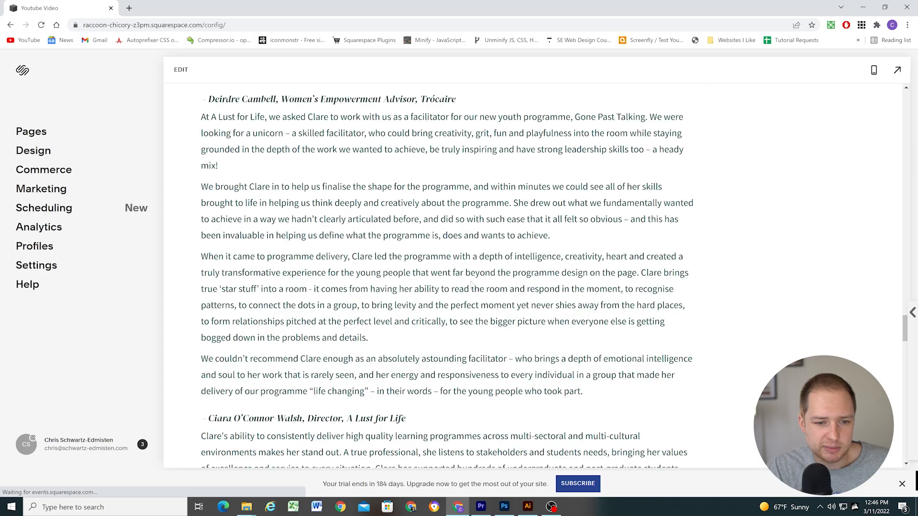
scroll(478, 287, up, 10)
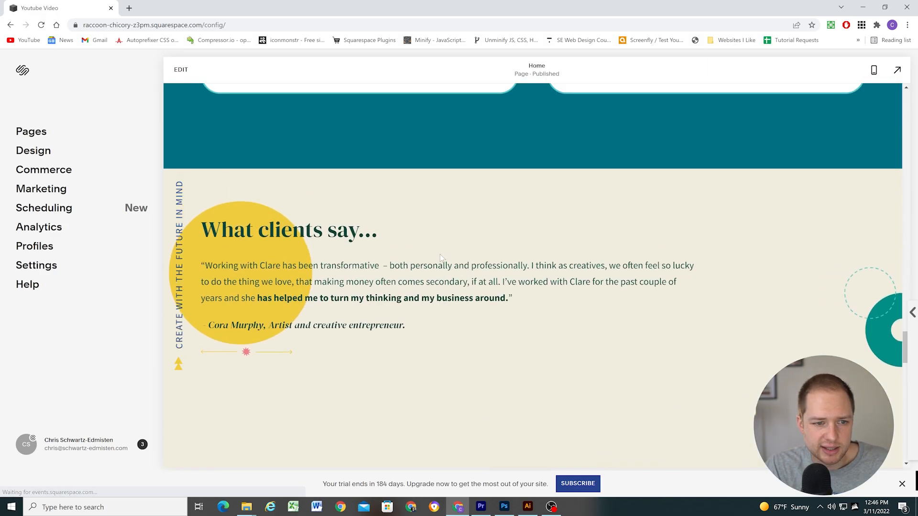
scroll(339, 287, down, 1)
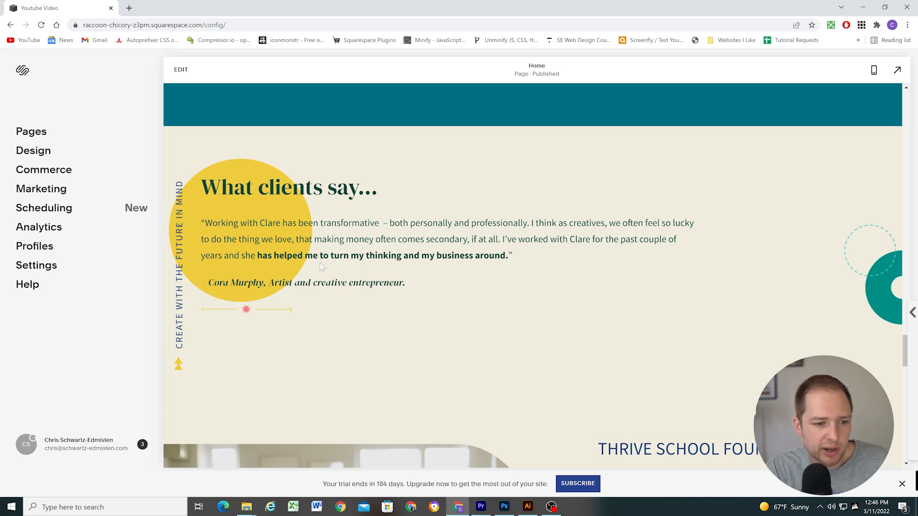
click(275, 313)
scroll(293, 330, down, 1)
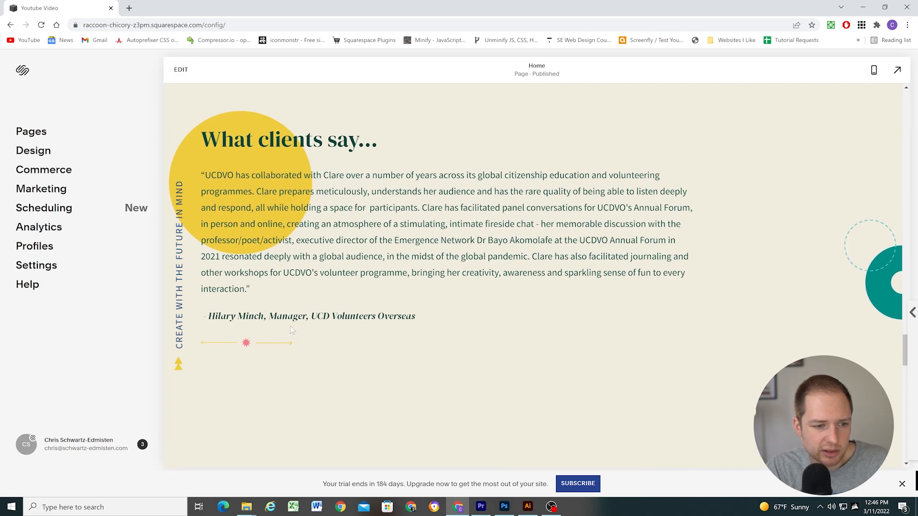
click(280, 348)
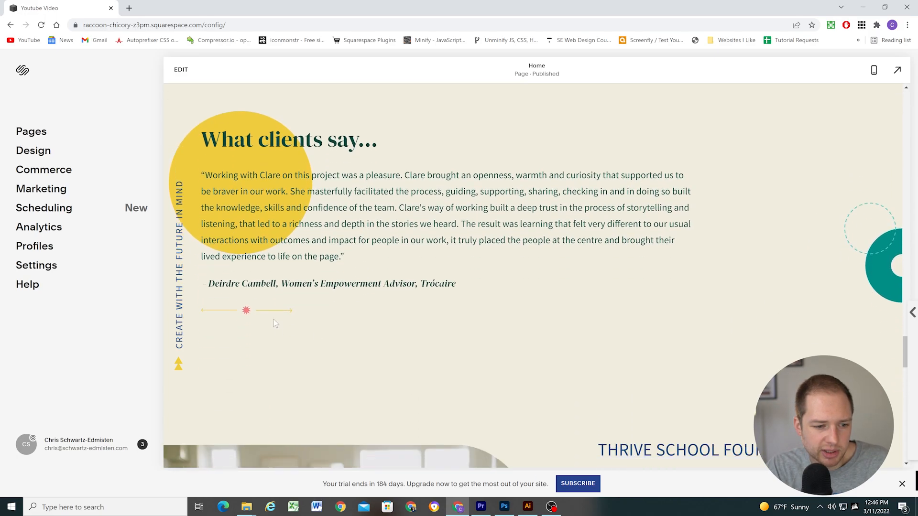
scroll(312, 294, up, 1)
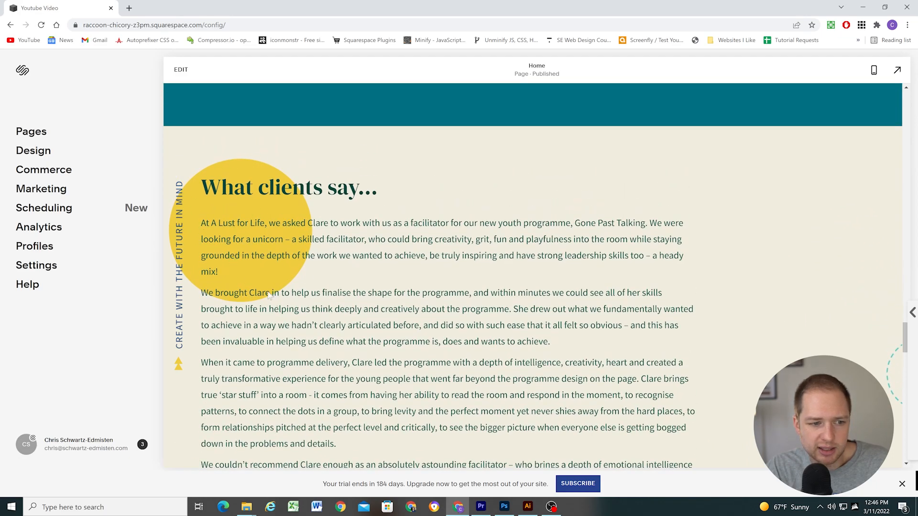
Review the home page sections from the innovation learning experiences banner down to the client testimonials.
scroll(282, 292, up, 20)
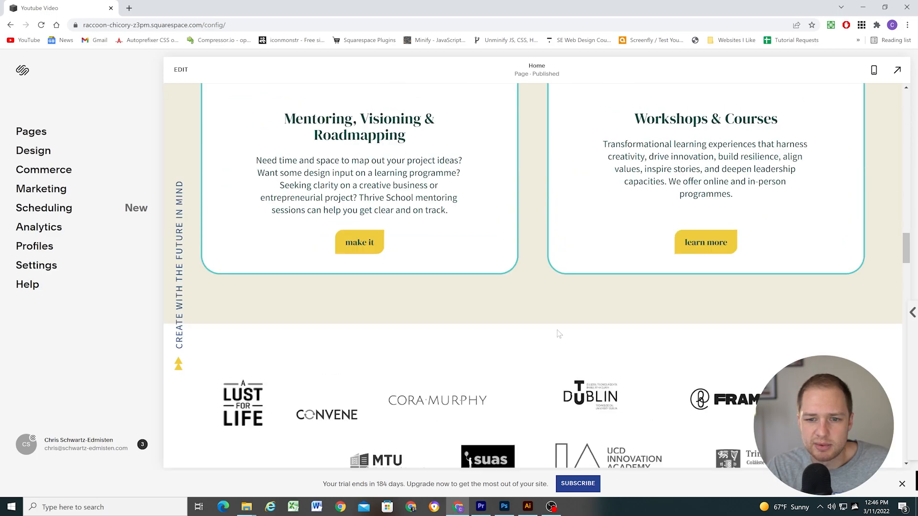
scroll(564, 334, up, 5)
scroll(757, 302, up, 6)
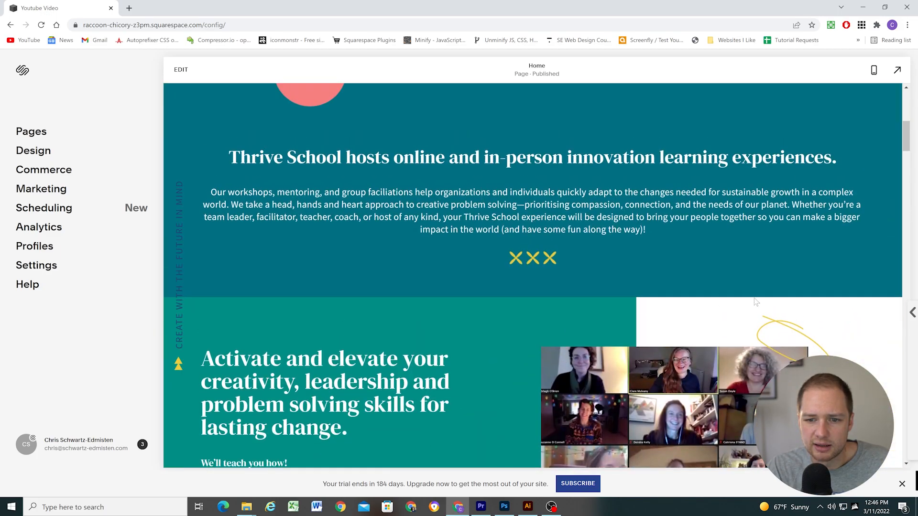
scroll(551, 327, down, 15)
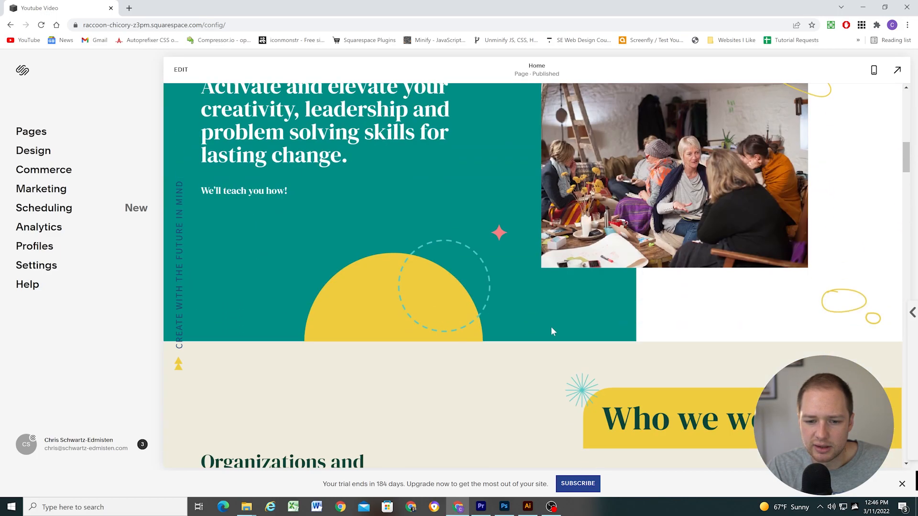
scroll(467, 319, down, 20)
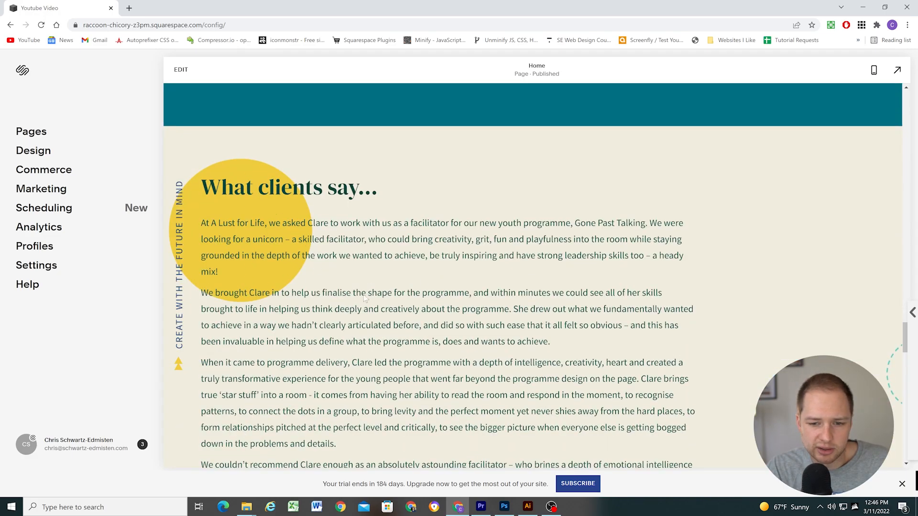
scroll(365, 298, down, 4)
scroll(262, 139, up, 2)
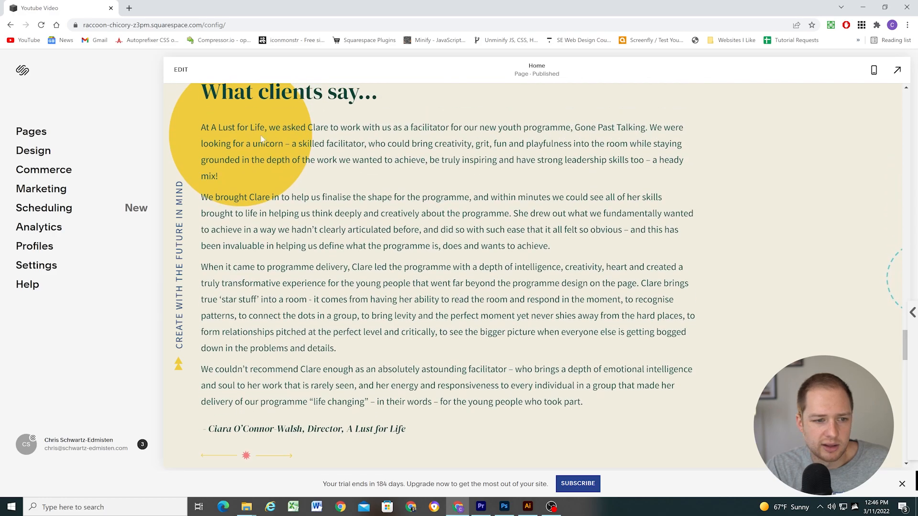
Reopen the page for editing and inspect the "What clients say..." section's background image settings.
click(181, 70)
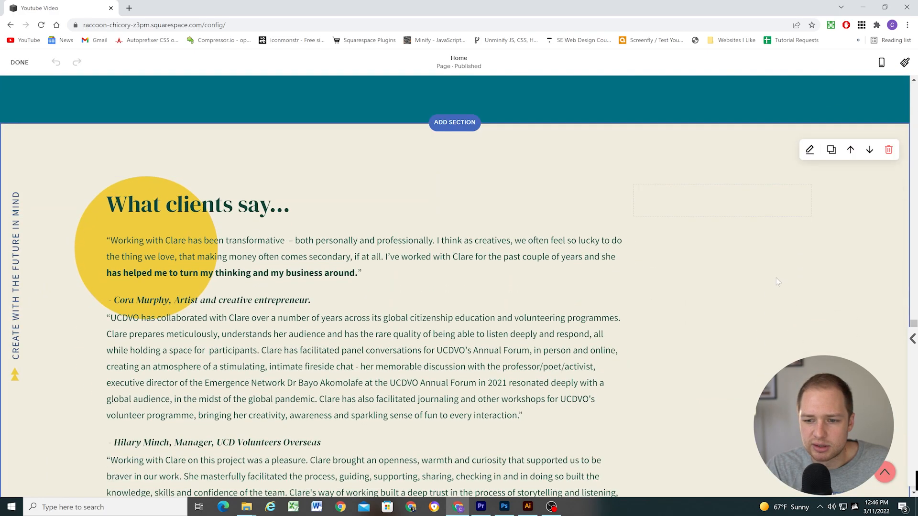
scroll(776, 278, down, 5)
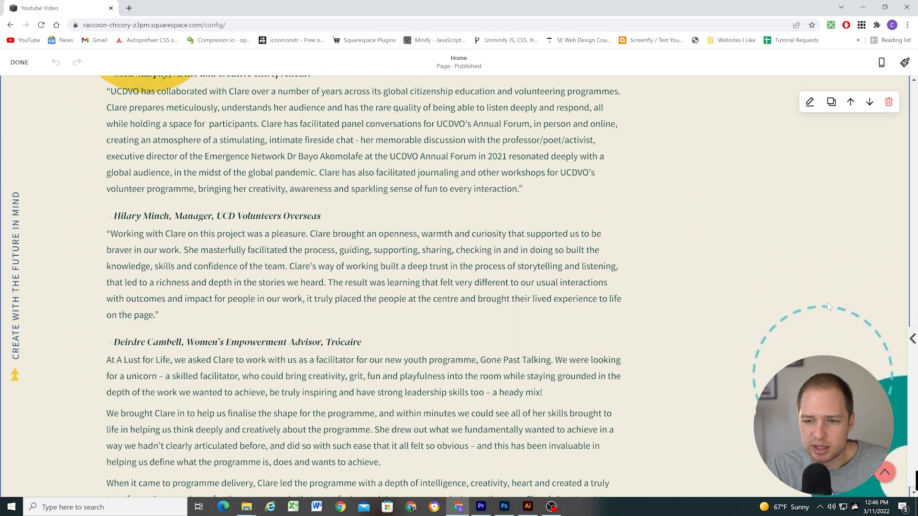
scroll(828, 306, up, 1)
click(810, 102)
click(761, 134)
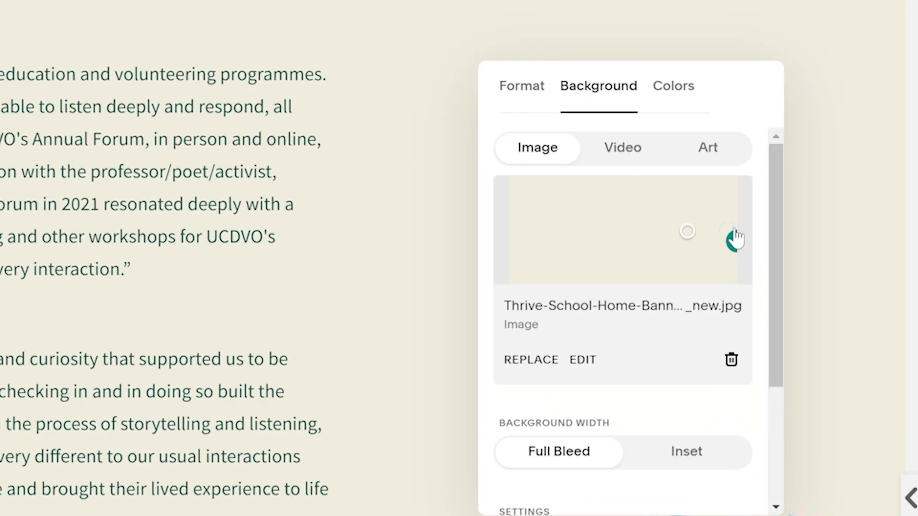
click(463, 224)
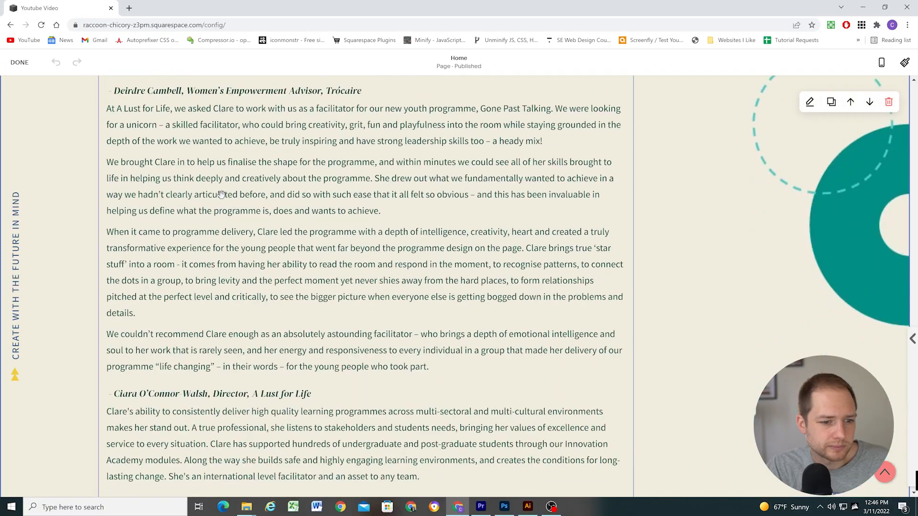
Examine the layout of the "THRIVE SCHOOL FOUNDER" section, including its photo, starburst graphic, text and bulleted list.
scroll(221, 194, down, 10)
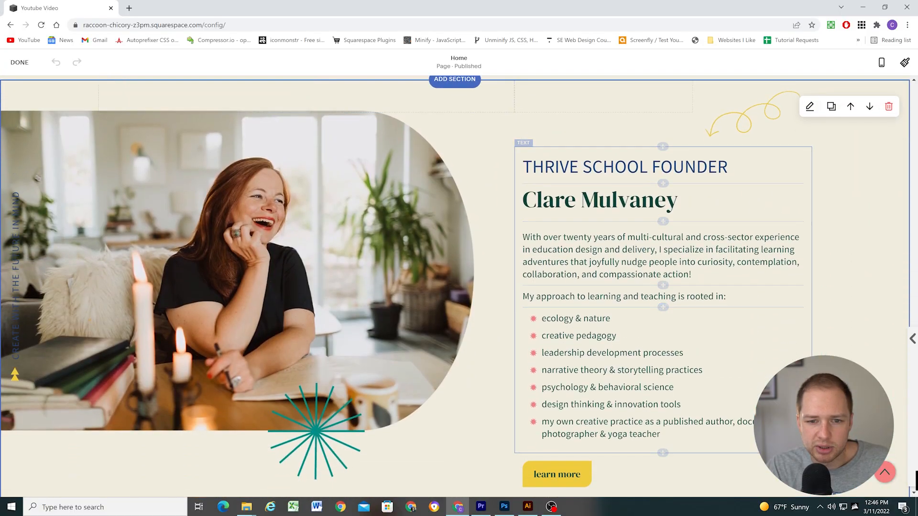
scroll(481, 223, down, 2)
scroll(498, 263, up, 3)
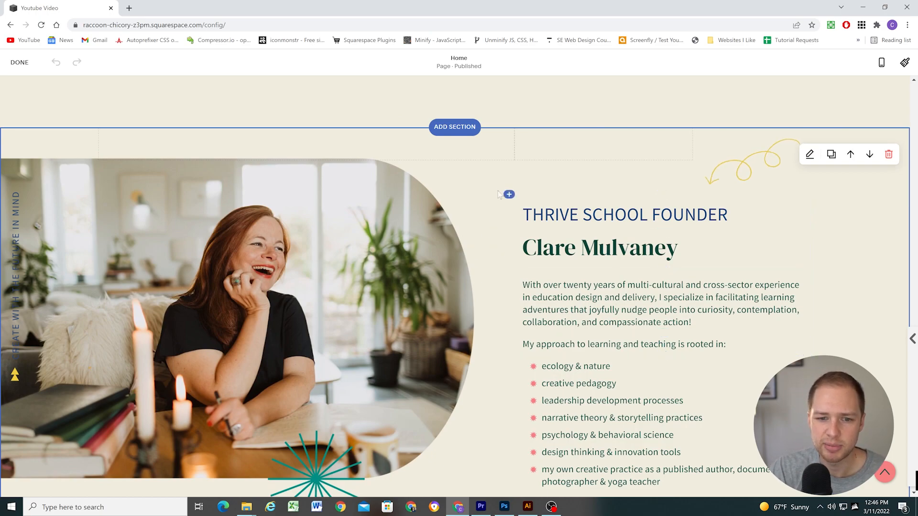
scroll(497, 193, down, 1)
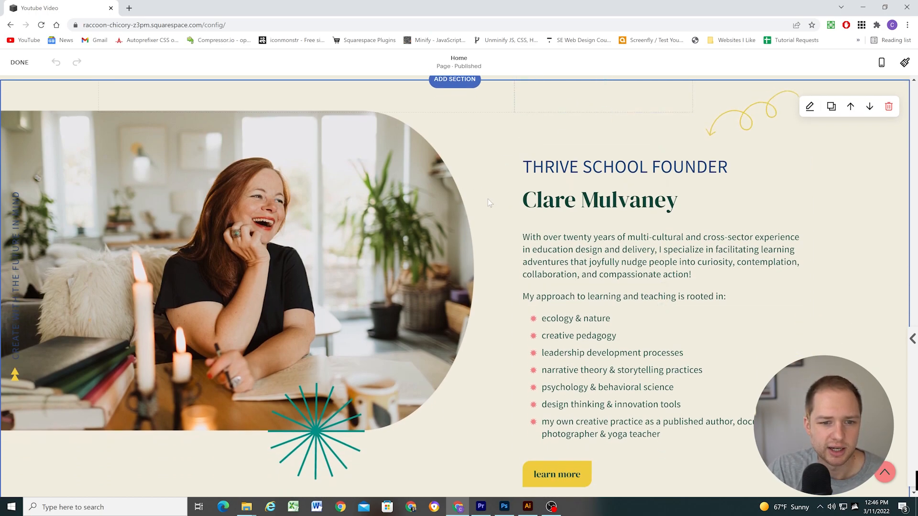
scroll(144, 192, down, 2)
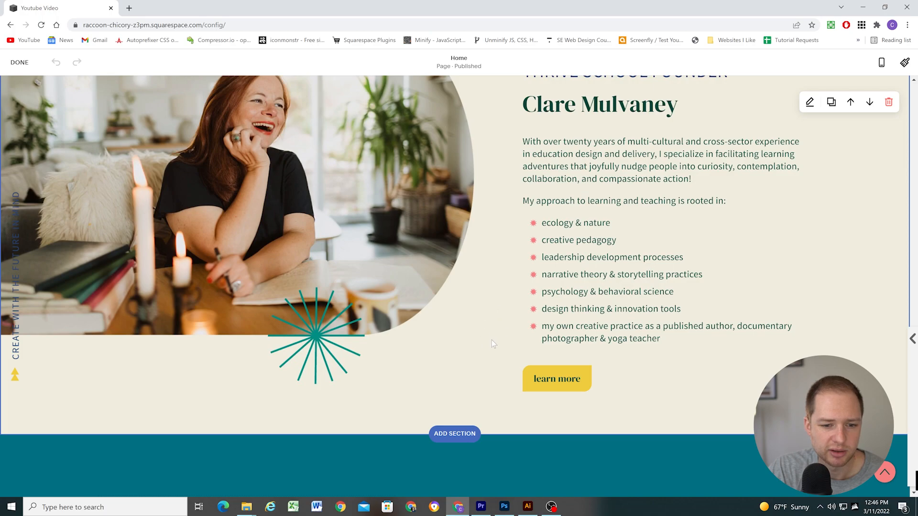
scroll(498, 311, up, 2)
scroll(496, 308, up, 1)
scroll(497, 308, down, 2)
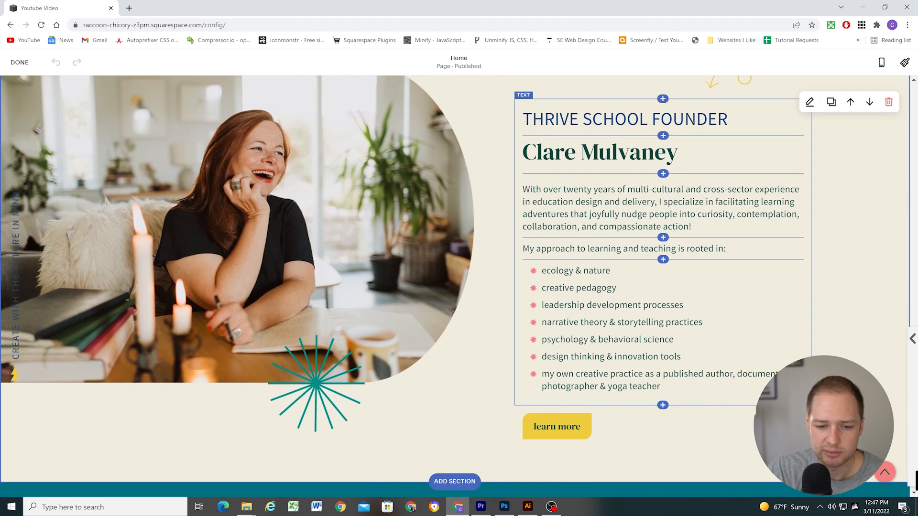
Try adding an empty bullet after the last item in the founder section's list, and remove it.
click(661, 386)
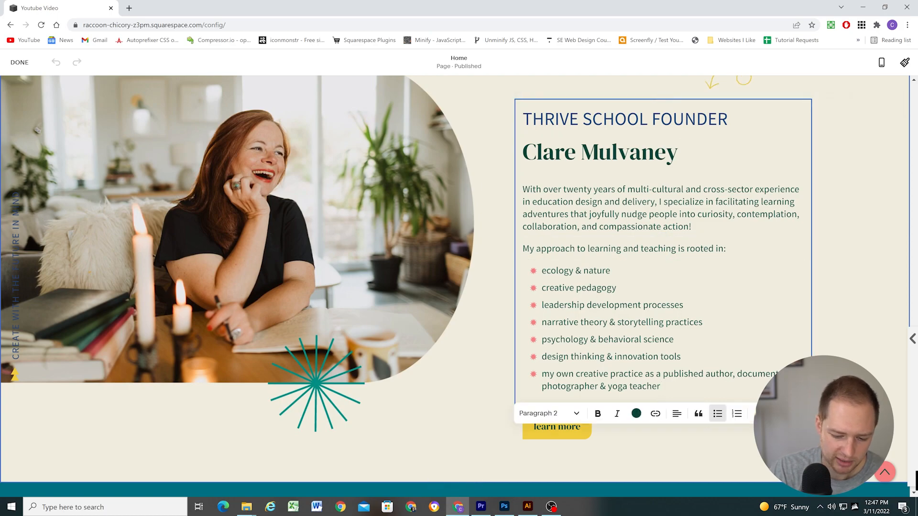
key(Return)
key(BackSpace)
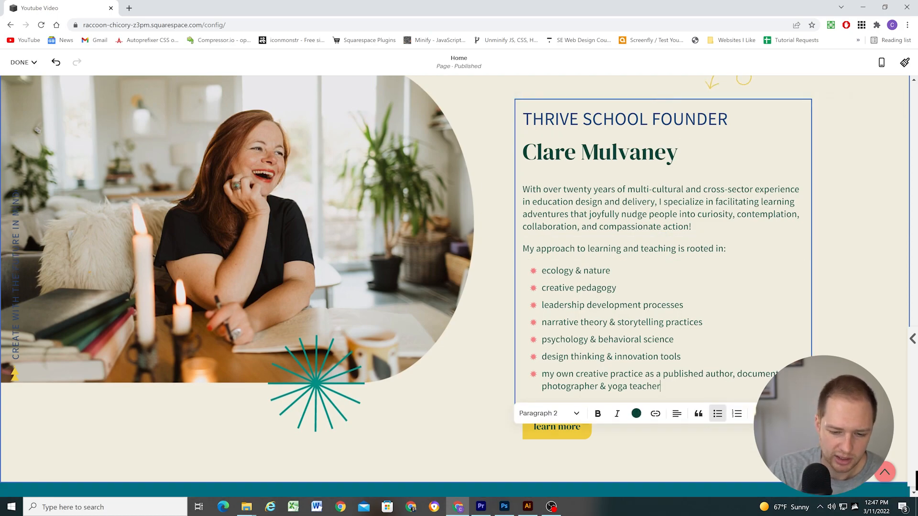